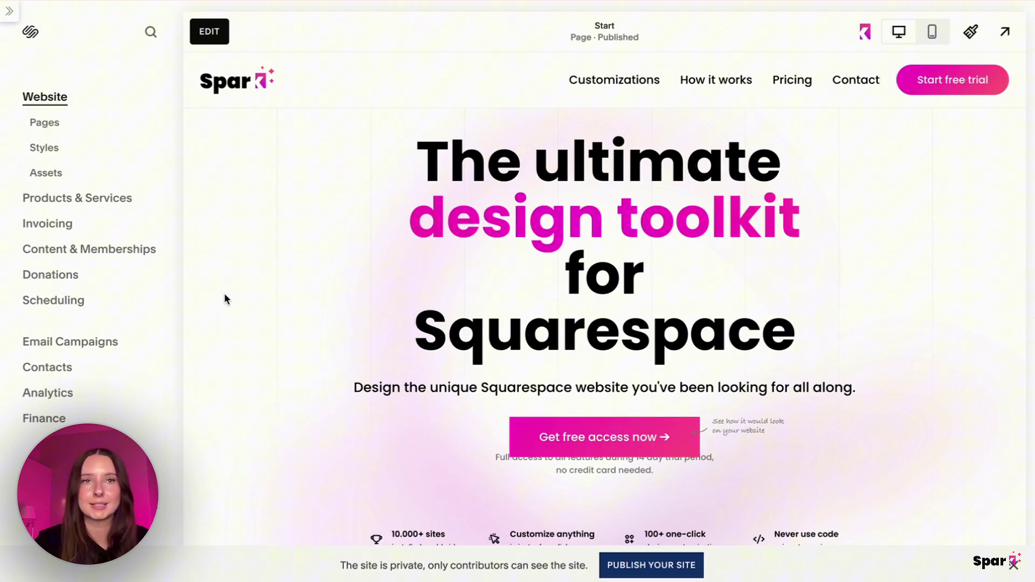
- Enter edit mode on the Start page and undo the accidental page change
{"action": "left_click", "coordinate": [225, 38]}
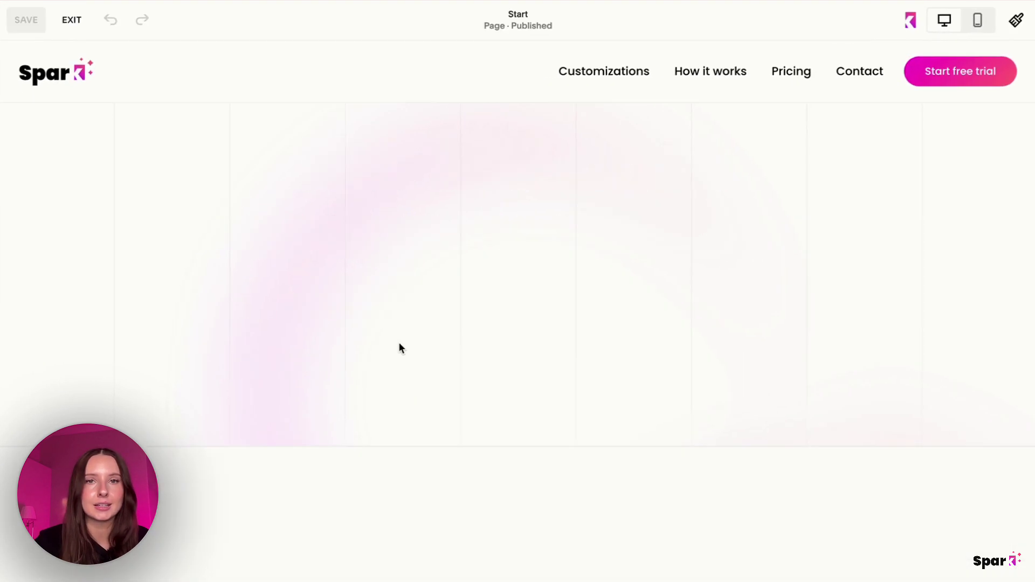
{"action": "scroll", "coordinate": [399, 347], "scroll_direction": "down", "scroll_amount": 5}
{"action": "scroll", "coordinate": [399, 347], "scroll_direction": "down", "scroll_amount": 20}
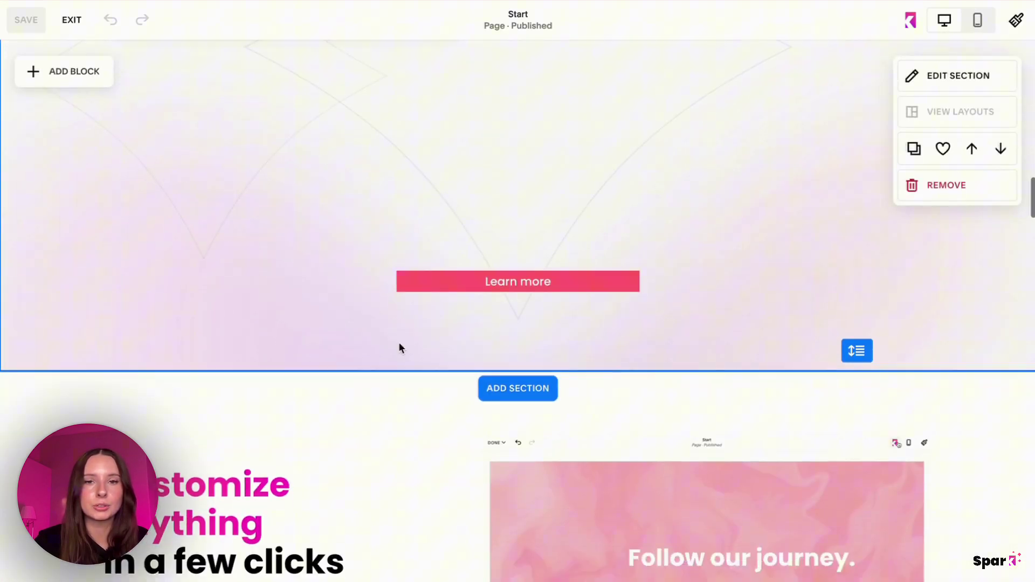
{"action": "scroll", "coordinate": [399, 345], "scroll_direction": "down", "scroll_amount": 10}
{"action": "scroll", "coordinate": [399, 345], "scroll_direction": "up", "scroll_amount": 12}
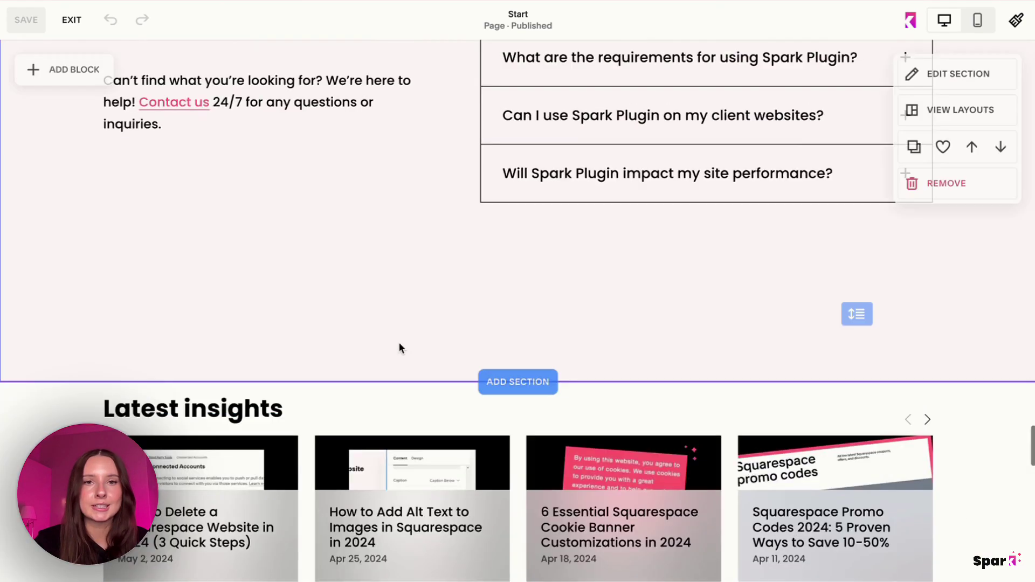
{"action": "scroll", "coordinate": [400, 348], "scroll_direction": "down", "scroll_amount": 4}
{"action": "scroll", "coordinate": [400, 348], "scroll_direction": "down", "scroll_amount": 1}
{"action": "scroll", "coordinate": [506, 446], "scroll_direction": "up", "scroll_amount": 4}
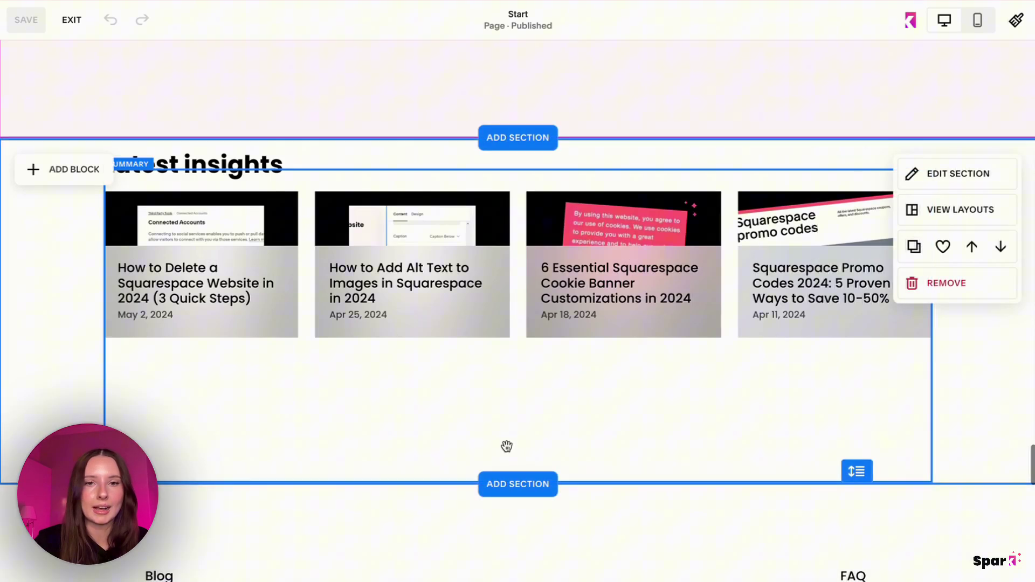
{"action": "key", "text": "ctrl+z"}
- Add a section below Latest insights using the three-image Our partners carousel card
{"action": "scroll", "coordinate": [538, 262], "scroll_direction": "down", "scroll_amount": 3}
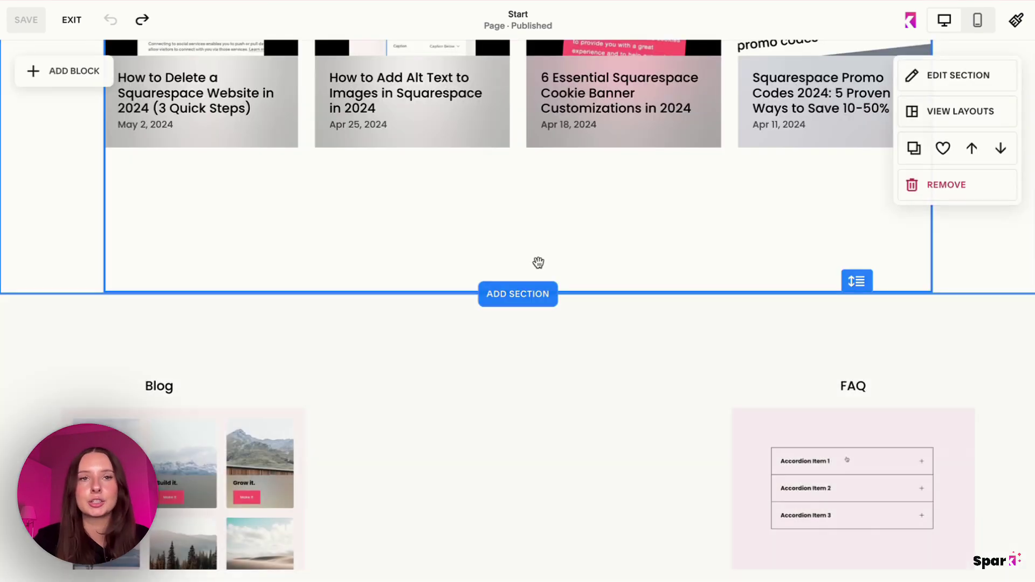
{"action": "left_click", "coordinate": [527, 294]}
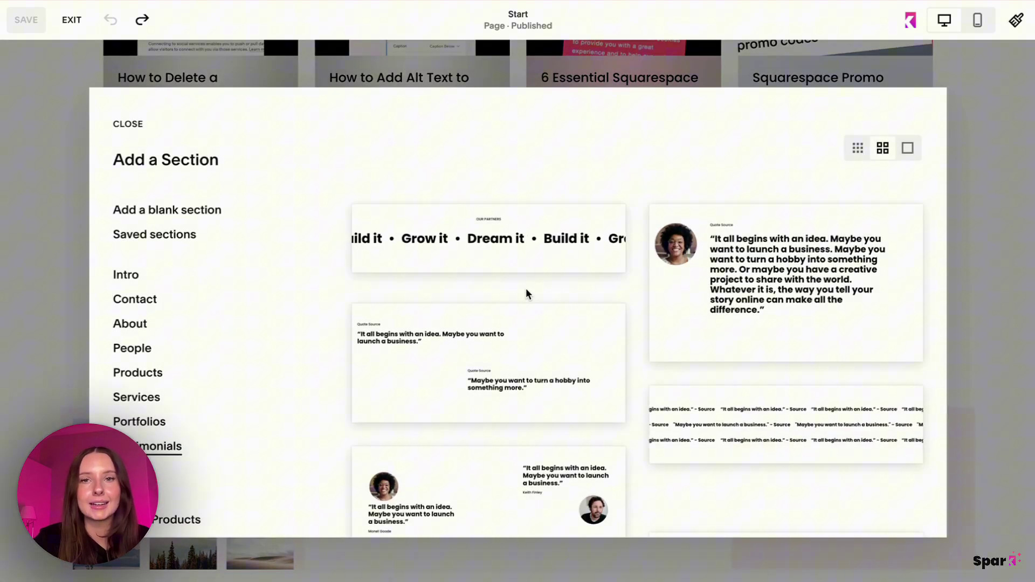
{"action": "scroll", "coordinate": [527, 293], "scroll_direction": "down", "scroll_amount": 3}
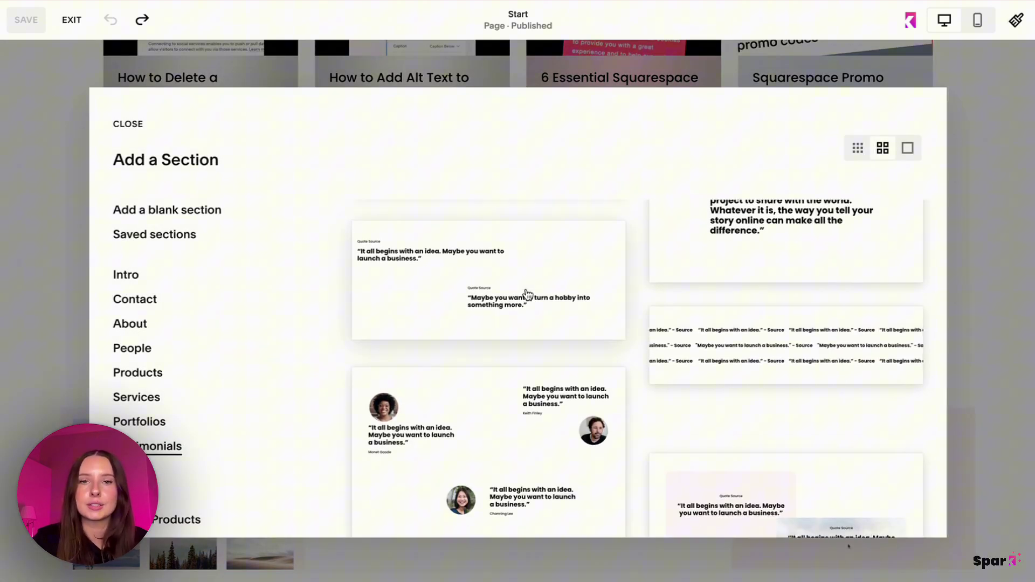
{"action": "scroll", "coordinate": [528, 294], "scroll_direction": "down", "scroll_amount": 10}
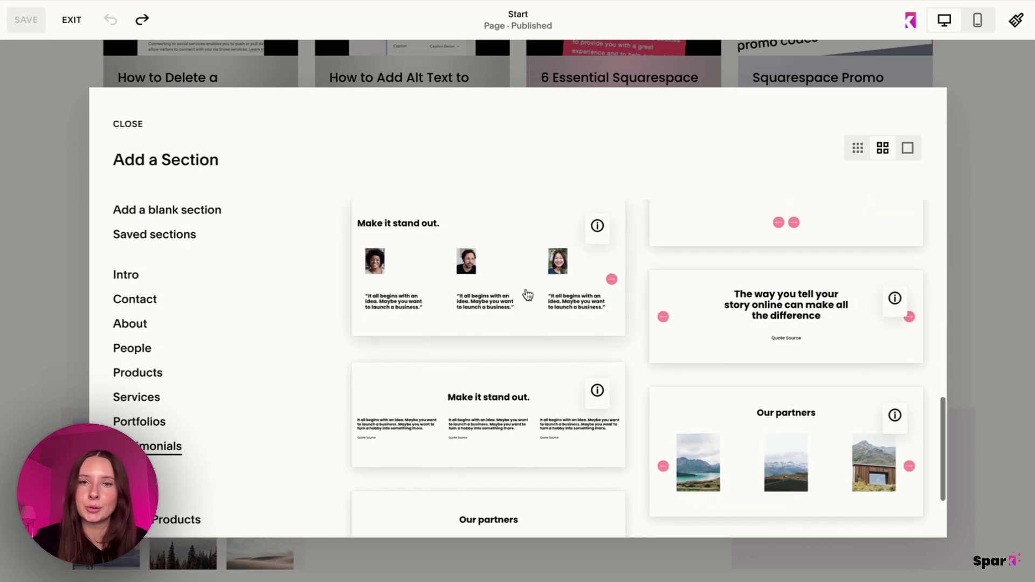
{"action": "mouse_move", "coordinate": [599, 226]}
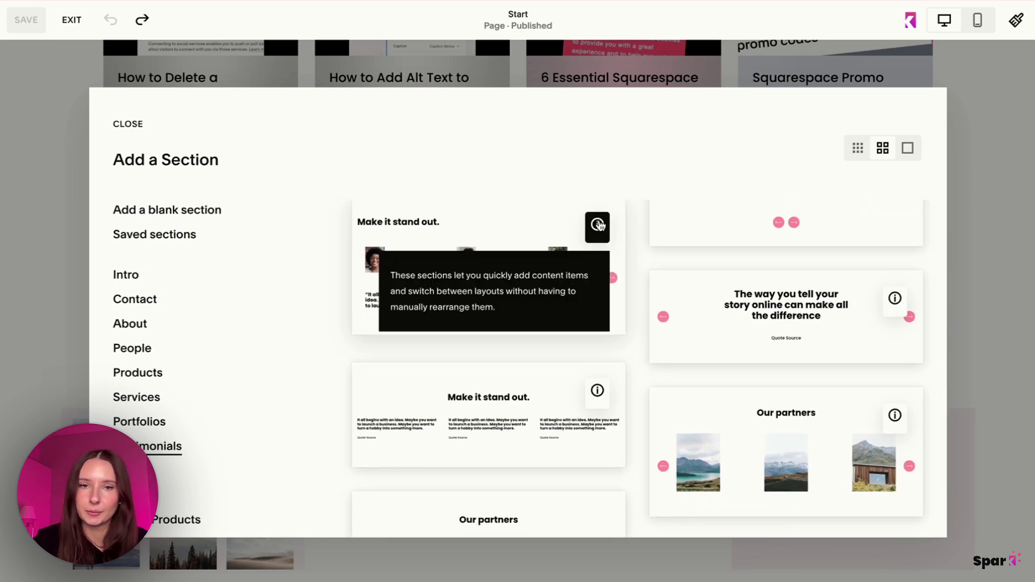
{"action": "scroll", "coordinate": [689, 356], "scroll_direction": "down", "scroll_amount": 3}
{"action": "left_click", "coordinate": [770, 356]}
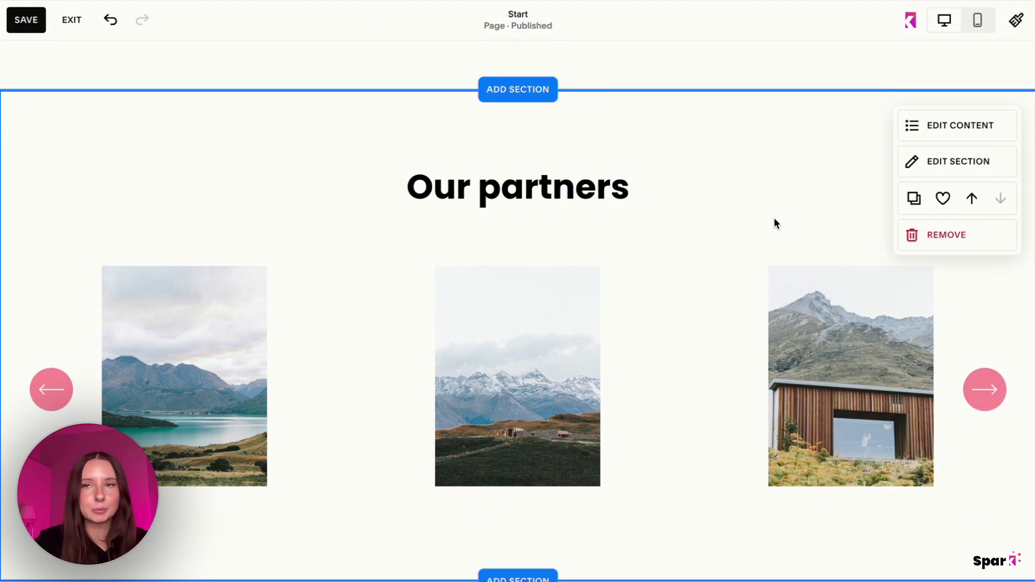
- Delete the four landscape photos from the carousel content and add an empty item
{"action": "left_click", "coordinate": [987, 132]}
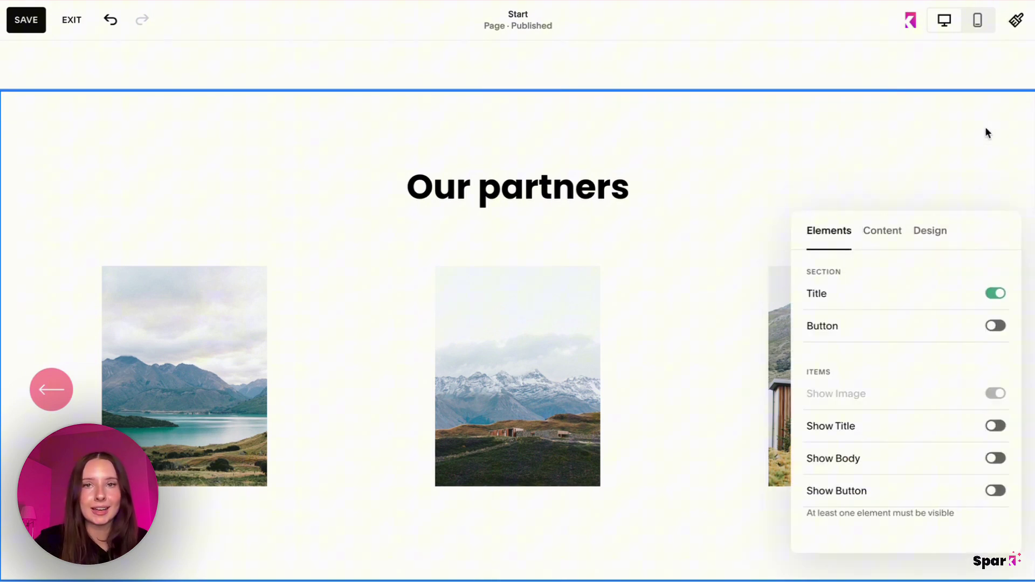
{"action": "left_click", "coordinate": [885, 225]}
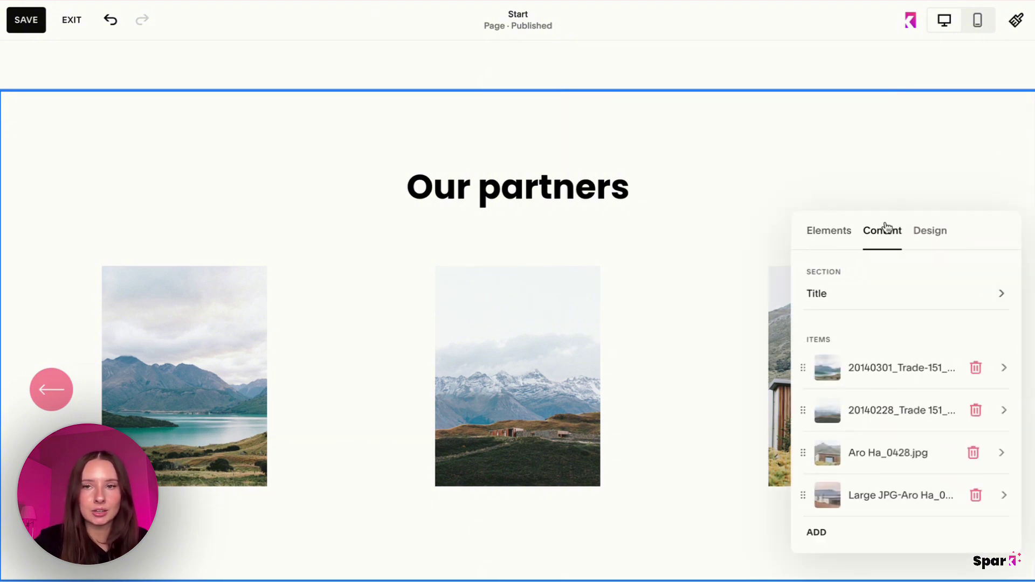
{"action": "left_click", "coordinate": [977, 367]}
{"action": "left_click", "coordinate": [826, 240]}
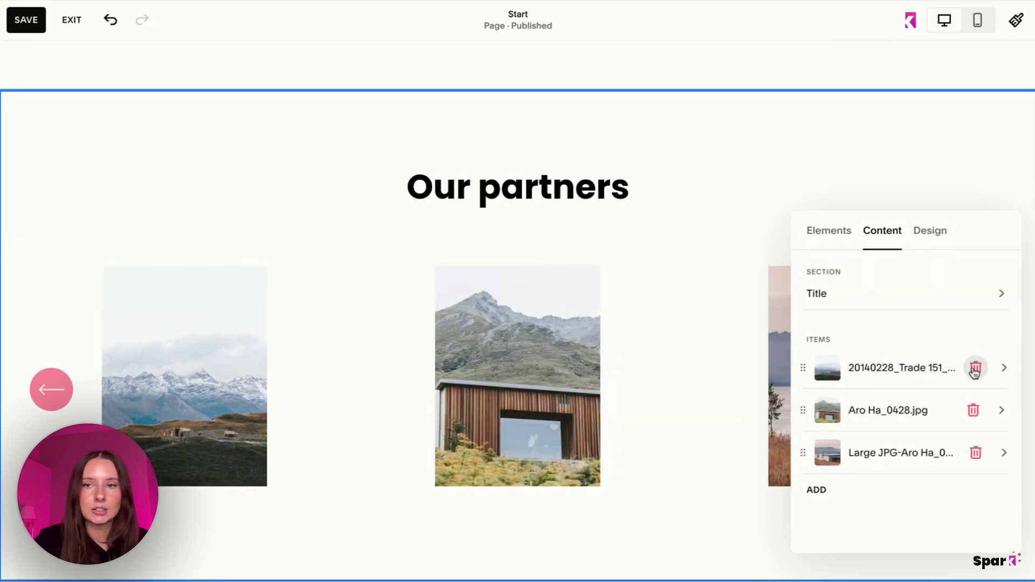
{"action": "left_click", "coordinate": [975, 369]}
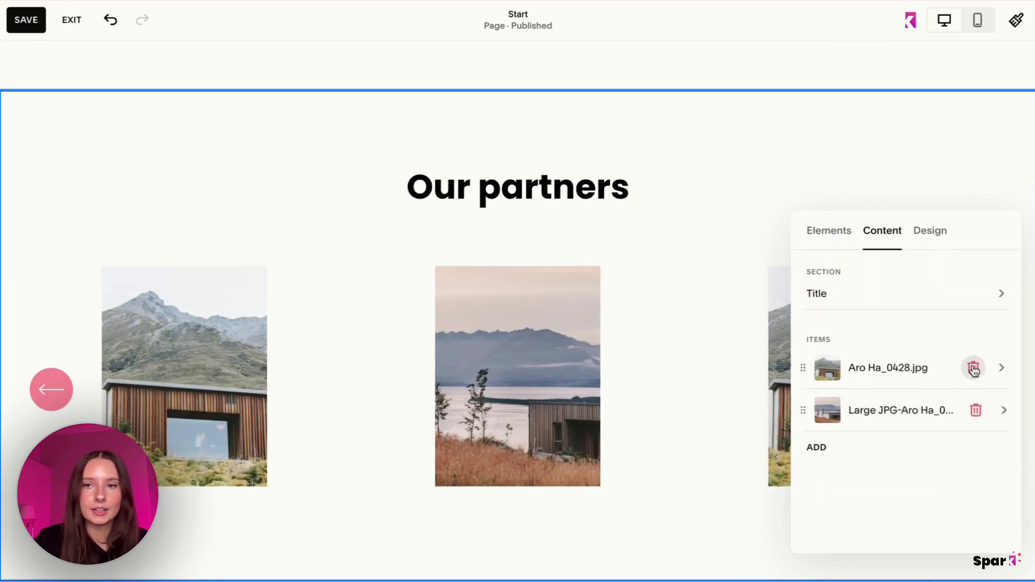
{"action": "left_click", "coordinate": [974, 368]}
{"action": "left_click", "coordinate": [977, 366]}
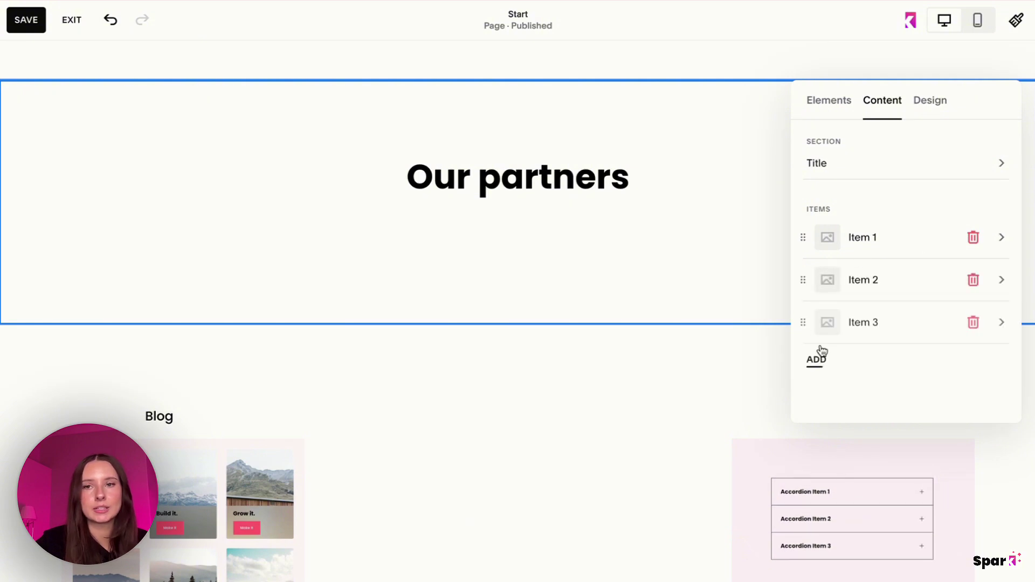
{"action": "left_click", "coordinate": [815, 402]}
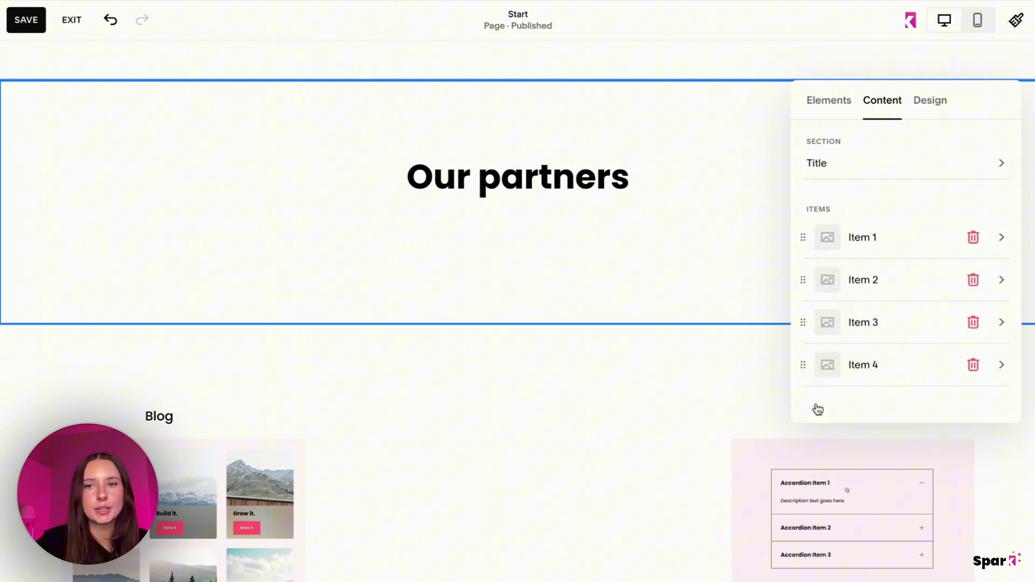
- Give Item 1 the first placeholder logo image from the media library
{"action": "scroll", "coordinate": [898, 280], "scroll_direction": "down", "scroll_amount": 1}
{"action": "left_click", "coordinate": [899, 201]}
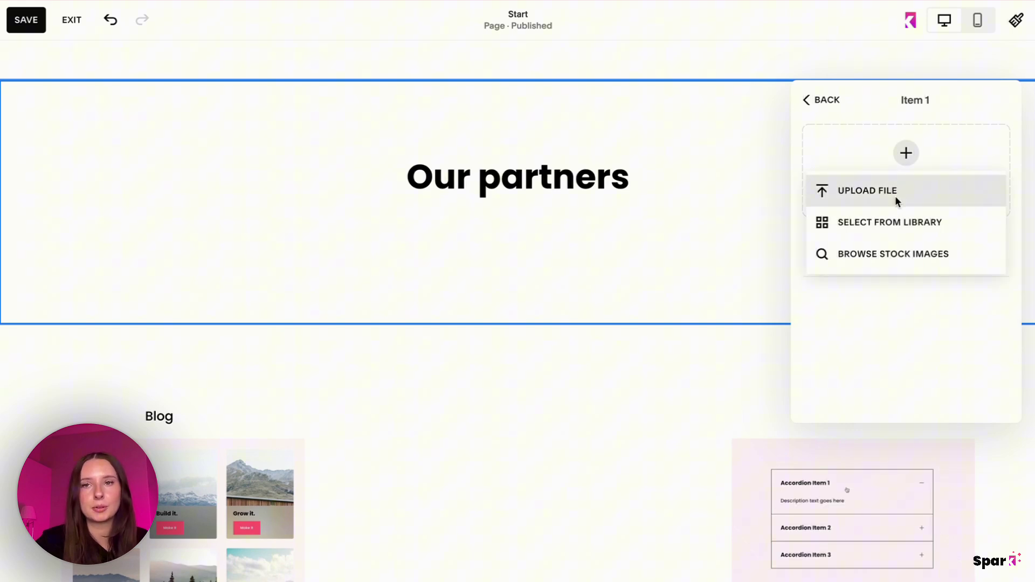
{"action": "left_click", "coordinate": [909, 221]}
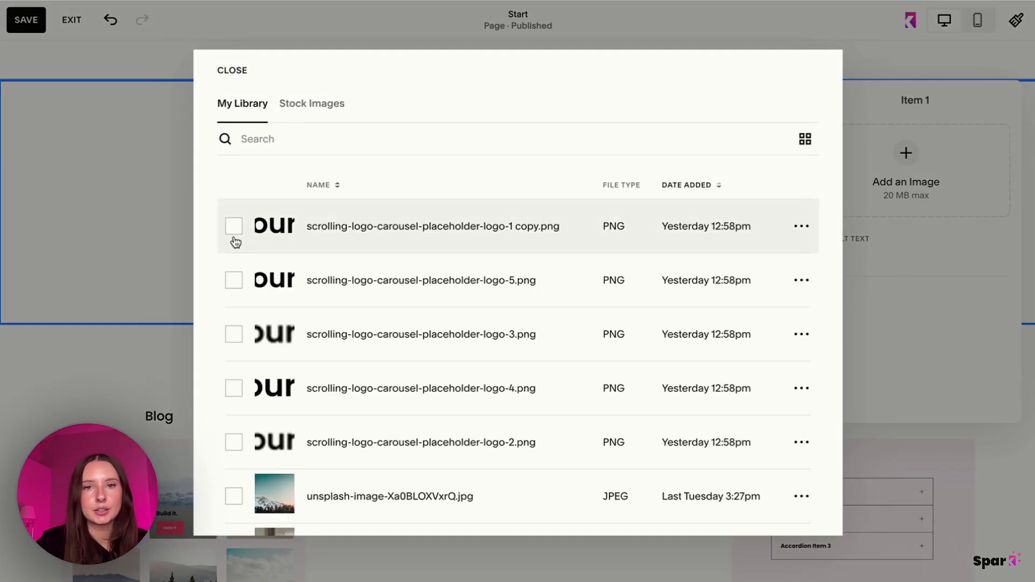
{"action": "left_click", "coordinate": [284, 242]}
{"action": "left_click", "coordinate": [799, 524]}
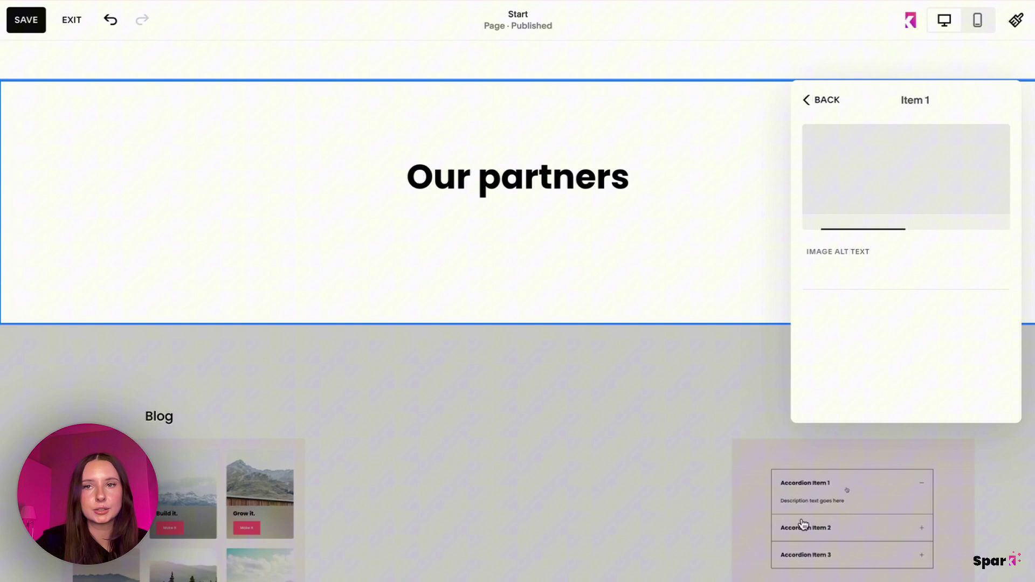
{"action": "left_click", "coordinate": [821, 102]}
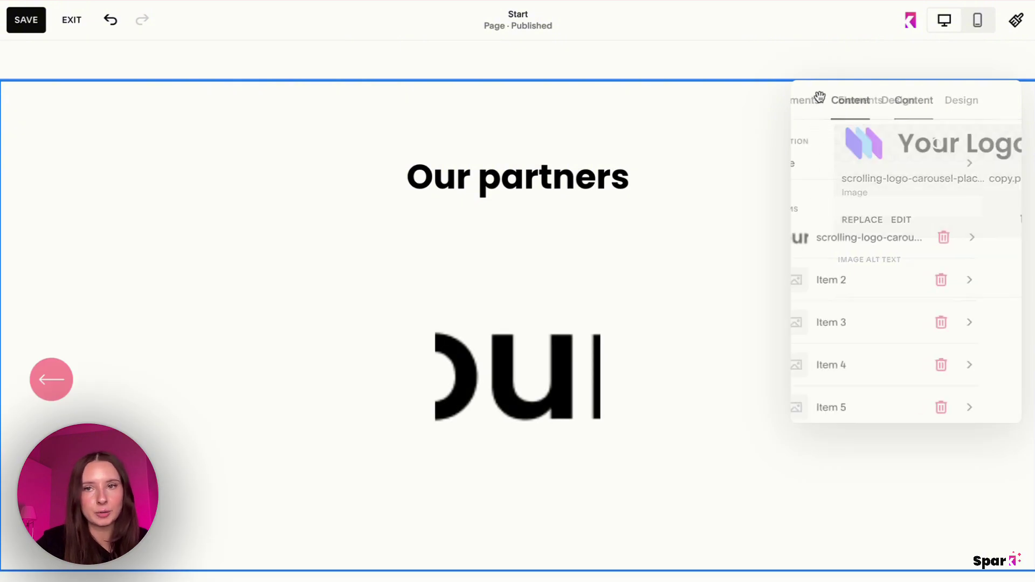
- Give Item 2 the placeholder-logo-5 image from the media library
{"action": "left_click", "coordinate": [897, 280]}
{"action": "left_click", "coordinate": [921, 184]}
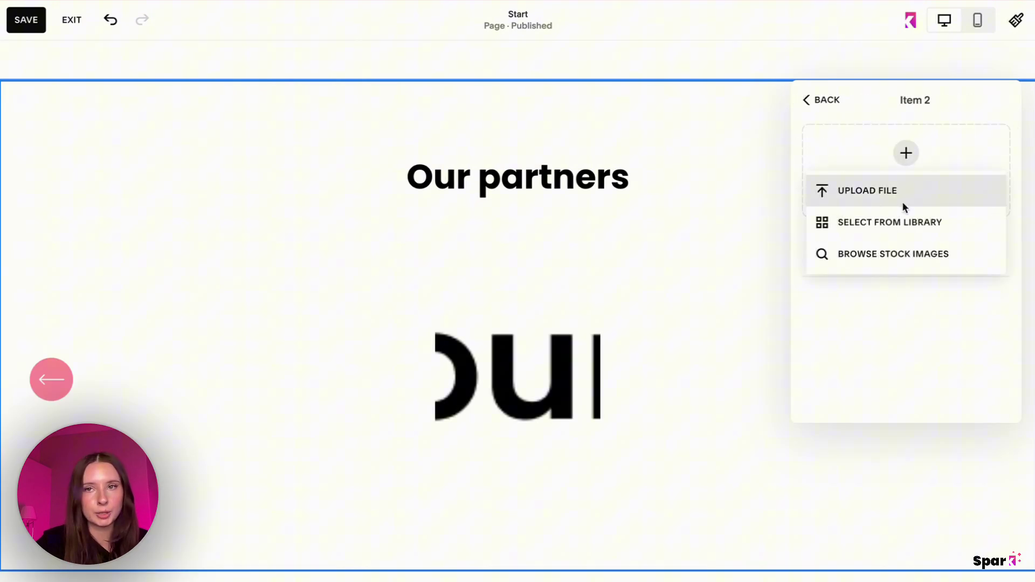
{"action": "left_click", "coordinate": [908, 224]}
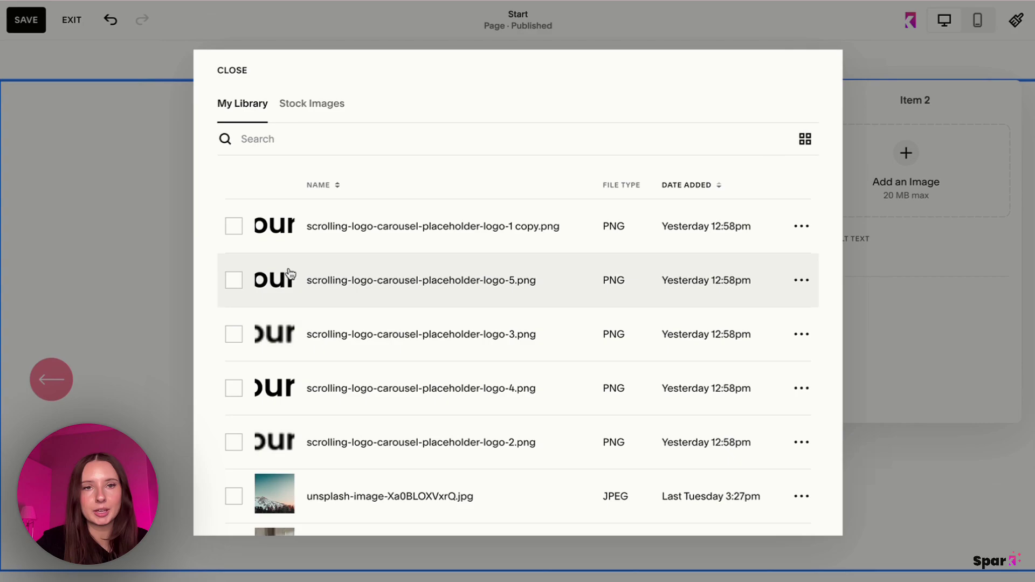
{"action": "left_click", "coordinate": [436, 296]}
{"action": "left_click", "coordinate": [787, 518]}
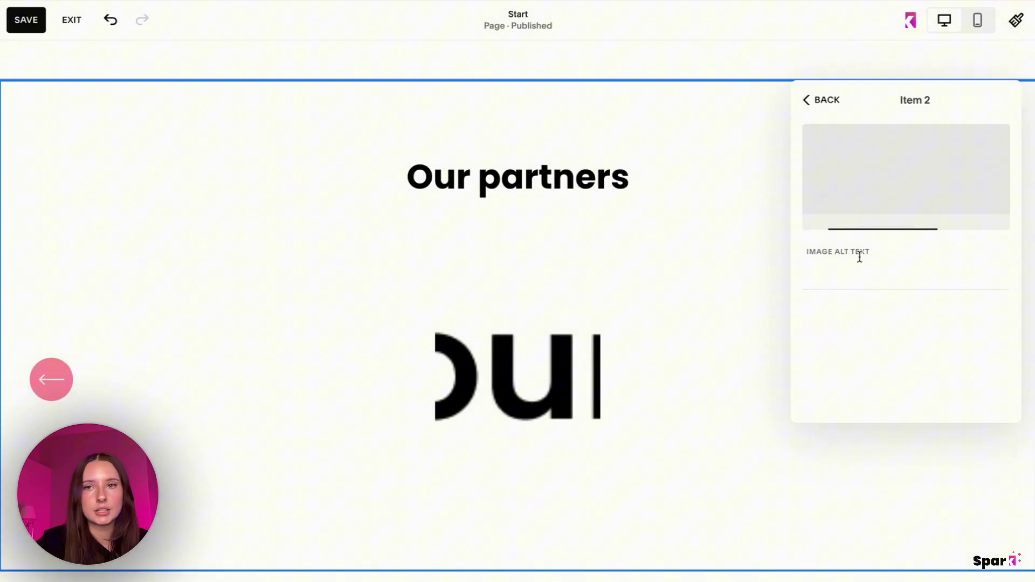
{"action": "left_click", "coordinate": [911, 28]}
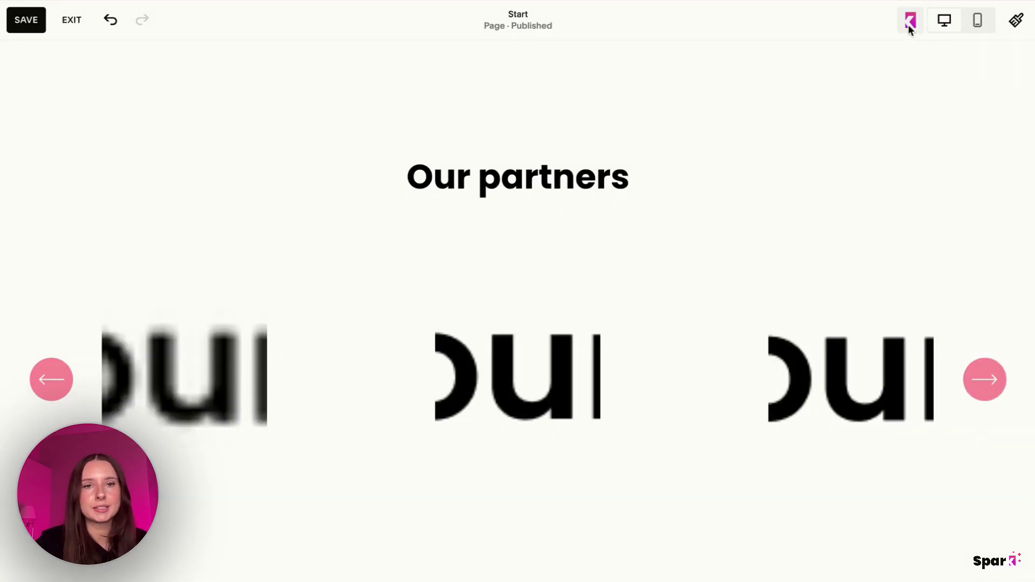
- Make the section a Spark scrolling logo carousel with a pale pink background and 500px height
{"action": "left_click", "coordinate": [910, 28]}
{"action": "left_click", "coordinate": [444, 349]}
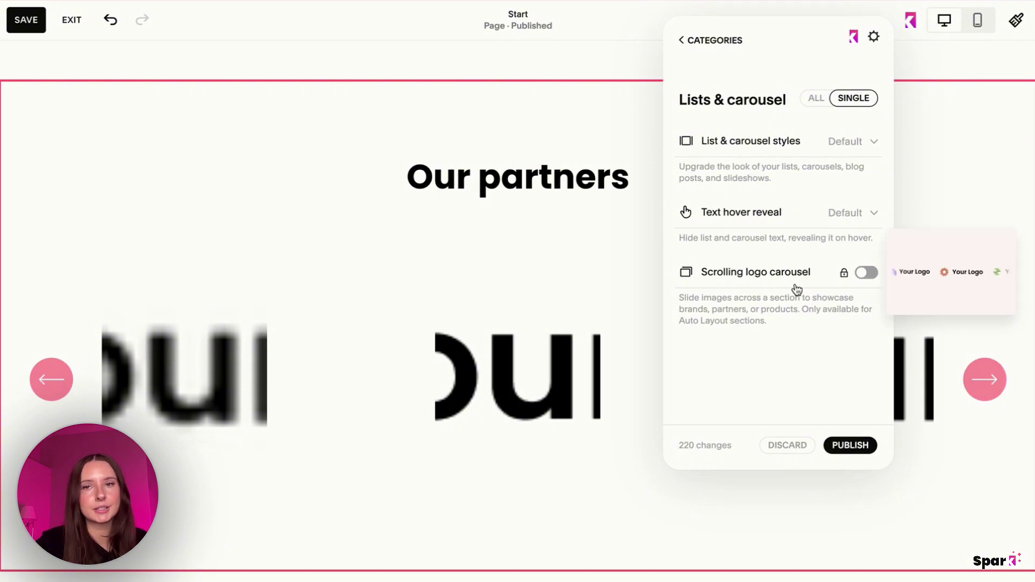
{"action": "left_click", "coordinate": [865, 274]}
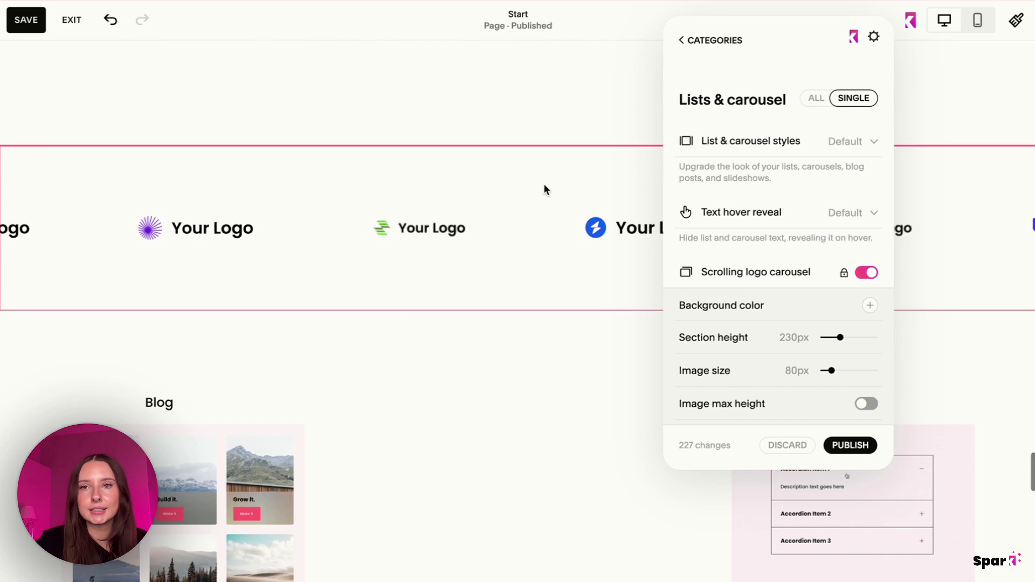
{"action": "left_click_drag", "start_coordinate": [776, 64], "coordinate": [864, 35]}
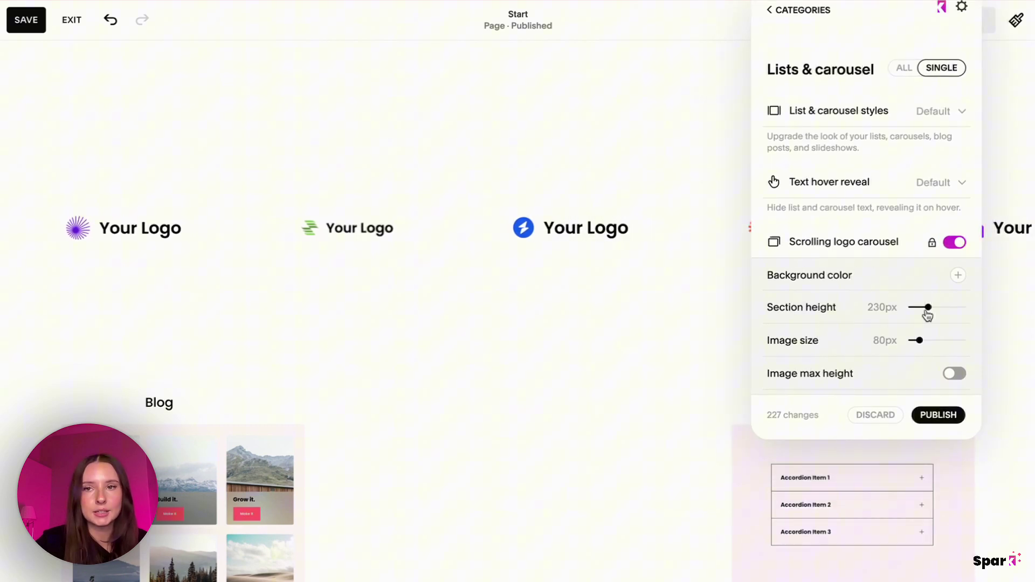
{"action": "left_click", "coordinate": [959, 276]}
{"action": "left_click", "coordinate": [910, 308]}
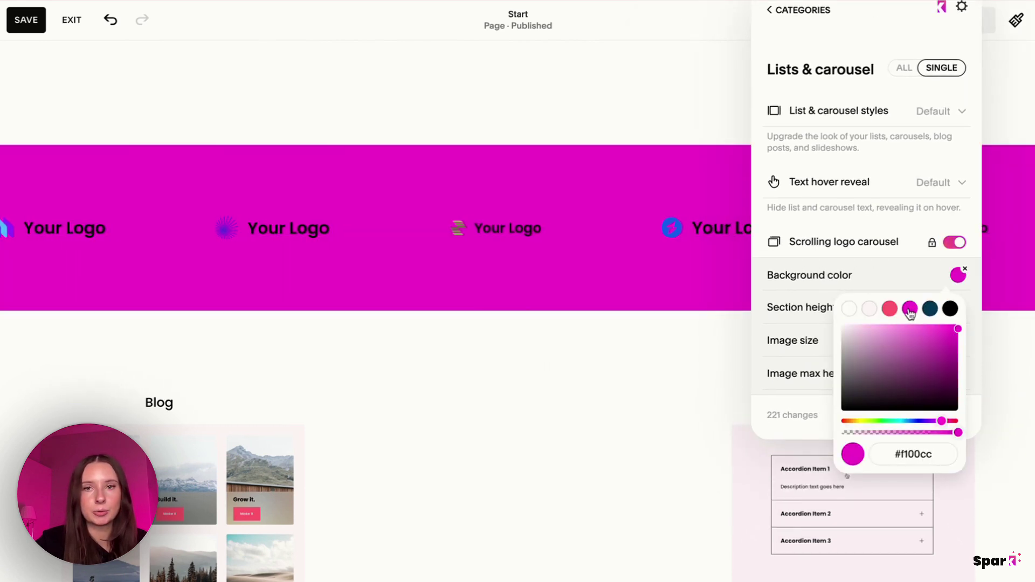
{"action": "left_click", "coordinate": [874, 309]}
{"action": "left_click", "coordinate": [790, 314]}
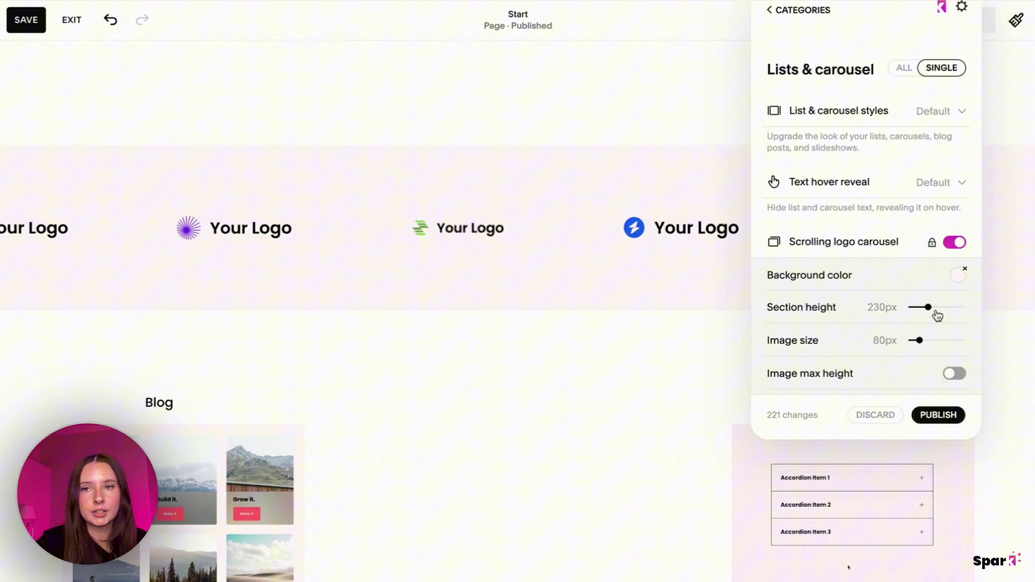
{"action": "left_click_drag", "start_coordinate": [937, 315], "coordinate": [894, 301]}
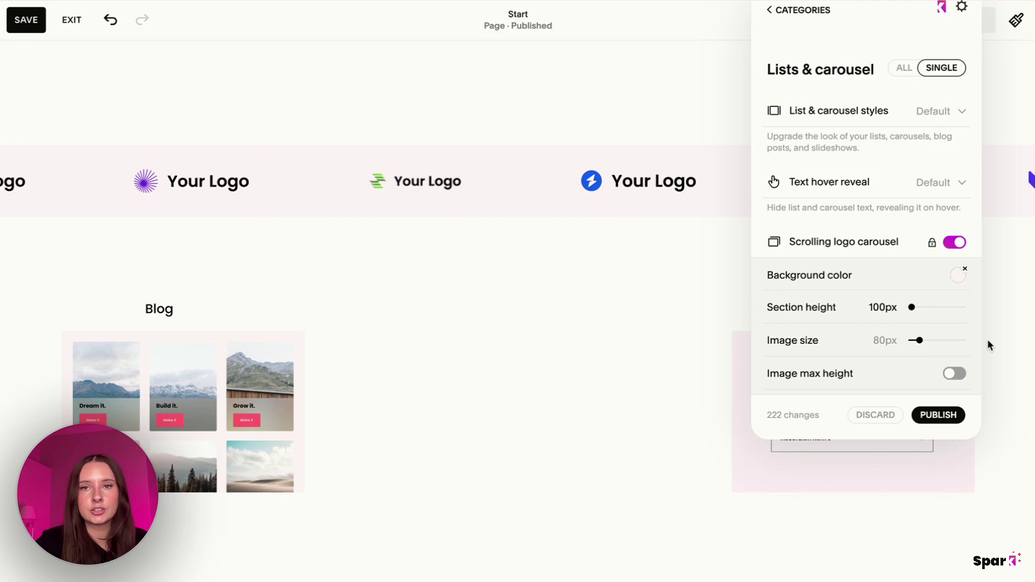
- Resize the logos to 130px, leaving the image max height limit off
{"action": "mouse_move", "coordinate": [920, 341]}
{"action": "left_mouse_down"}
{"action": "mouse_move", "coordinate": [974, 339]}
{"action": "mouse_move", "coordinate": [929, 341]}
{"action": "left_mouse_up"}
{"action": "scroll", "coordinate": [944, 302], "scroll_direction": "down", "scroll_amount": 2}
{"action": "left_click", "coordinate": [954, 266]}
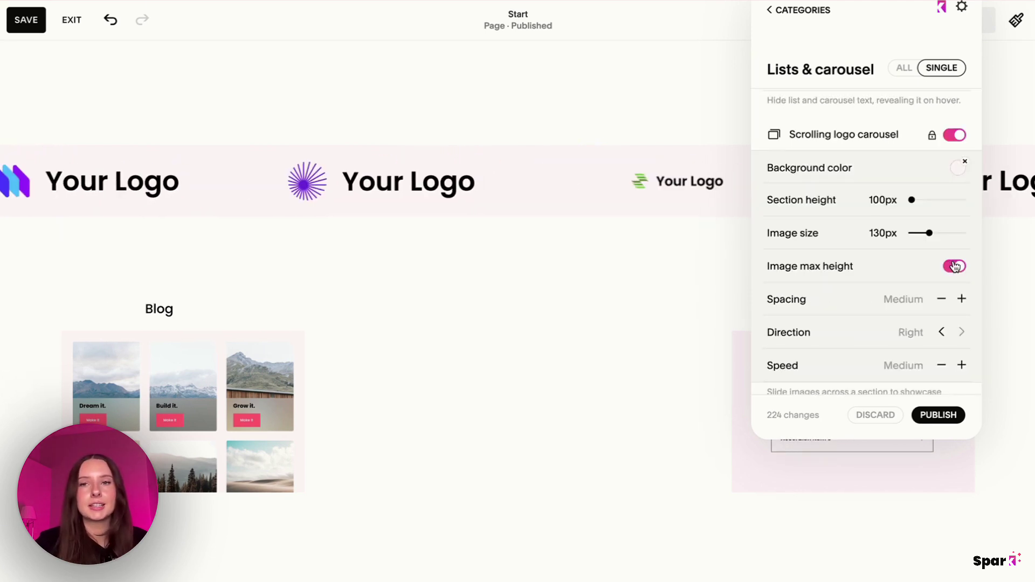
{"action": "left_click", "coordinate": [956, 267]}
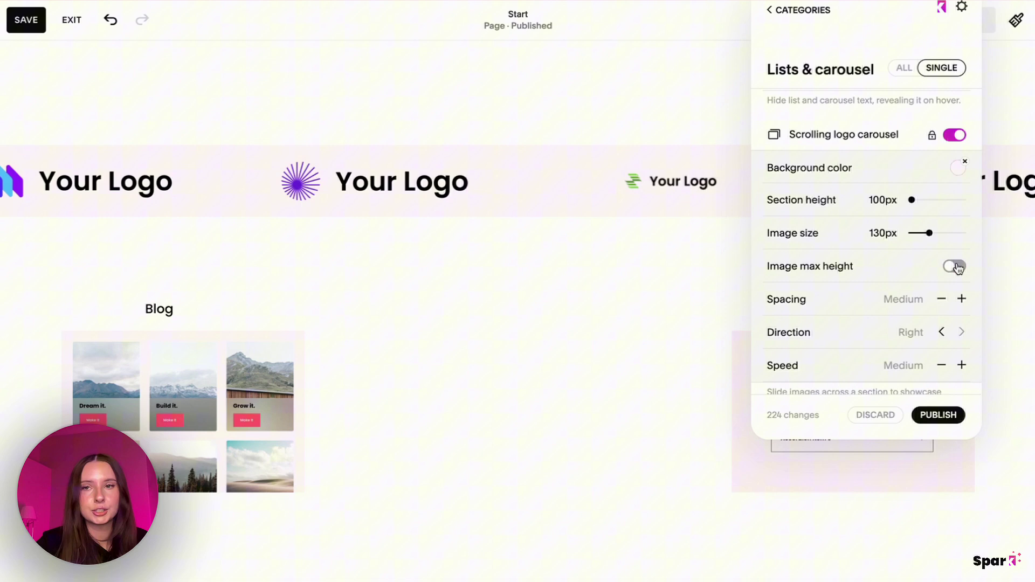
{"action": "scroll", "coordinate": [949, 264], "scroll_direction": "down", "scroll_amount": 1}
- Set logo spacing to Large, direction to Left and speed to Medium
{"action": "left_click", "coordinate": [962, 260]}
{"action": "left_click", "coordinate": [963, 260]}
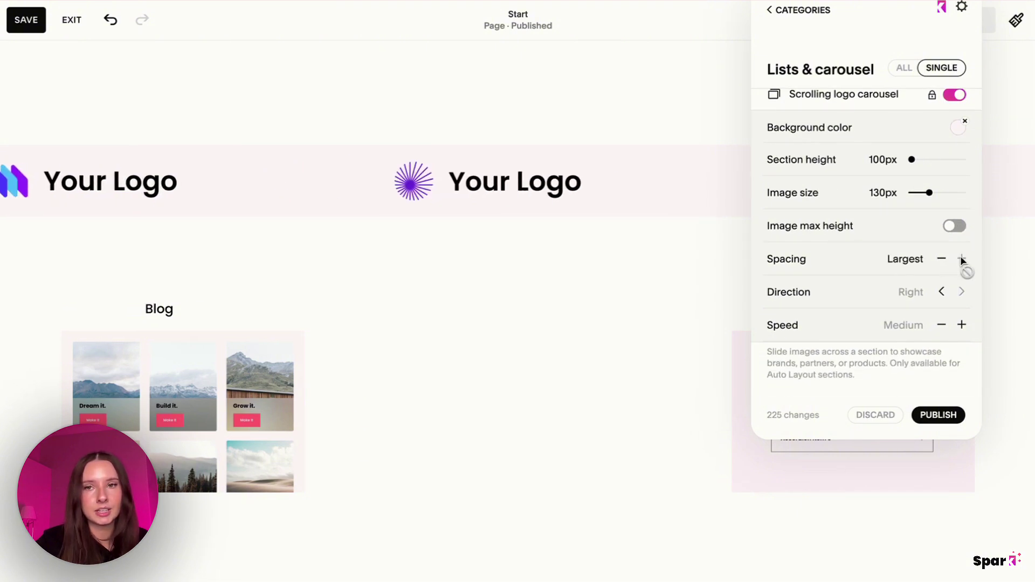
{"action": "left_click", "coordinate": [941, 258]}
{"action": "left_click", "coordinate": [941, 292]}
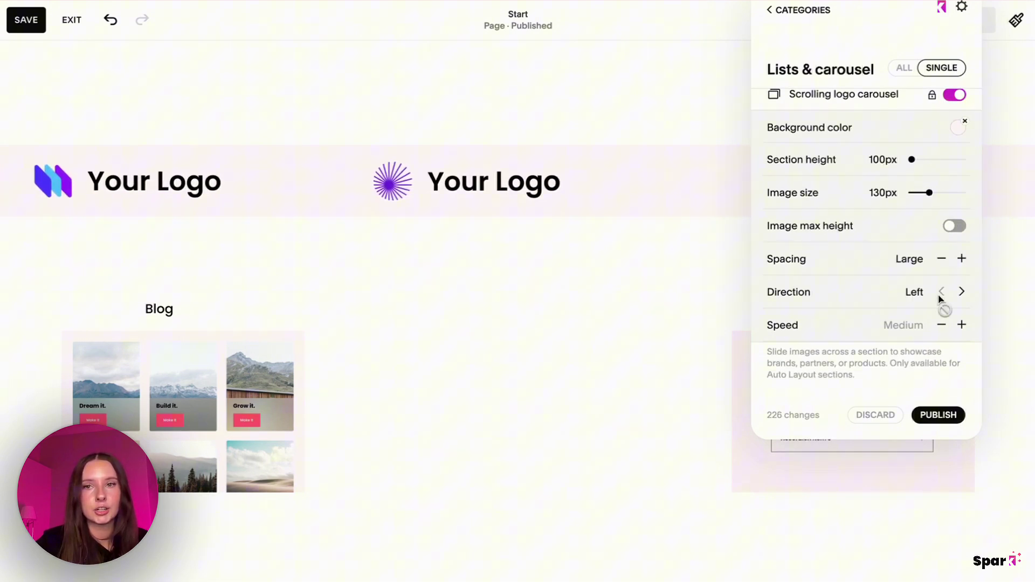
{"action": "left_click", "coordinate": [962, 326]}
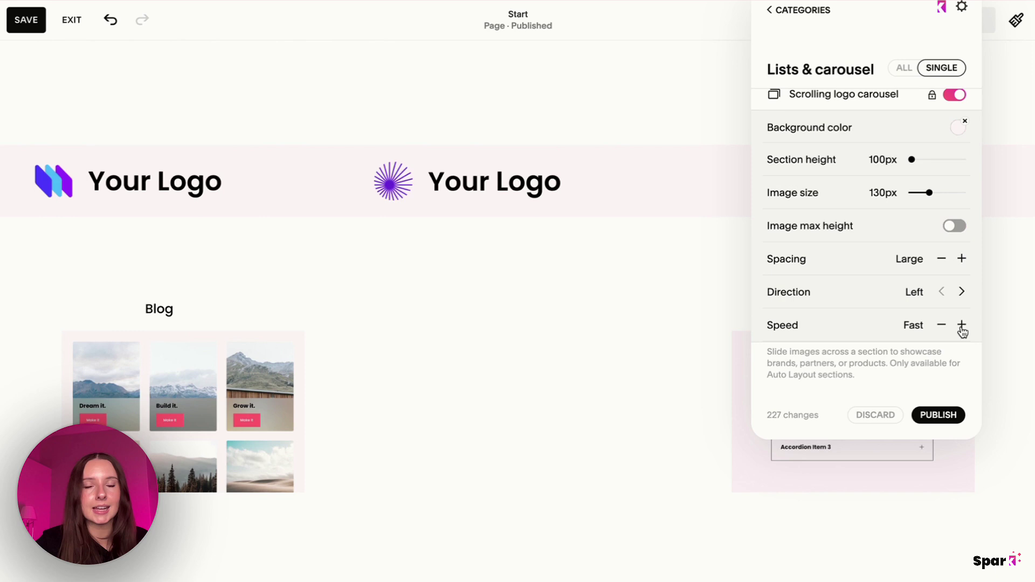
{"action": "left_click", "coordinate": [962, 326]}
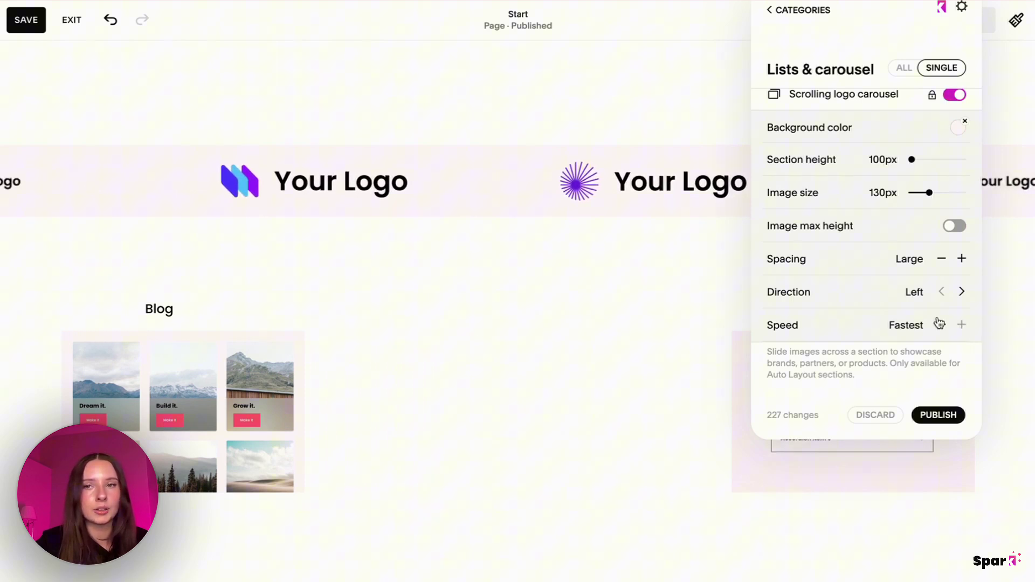
{"action": "left_click", "coordinate": [943, 327]}
{"action": "left_click", "coordinate": [943, 327]}
- Close the plugin panel and turn on Show Button for the logo section's items
{"action": "left_click", "coordinate": [700, 268]}
{"action": "scroll", "coordinate": [566, 456], "scroll_direction": "up", "scroll_amount": 2}
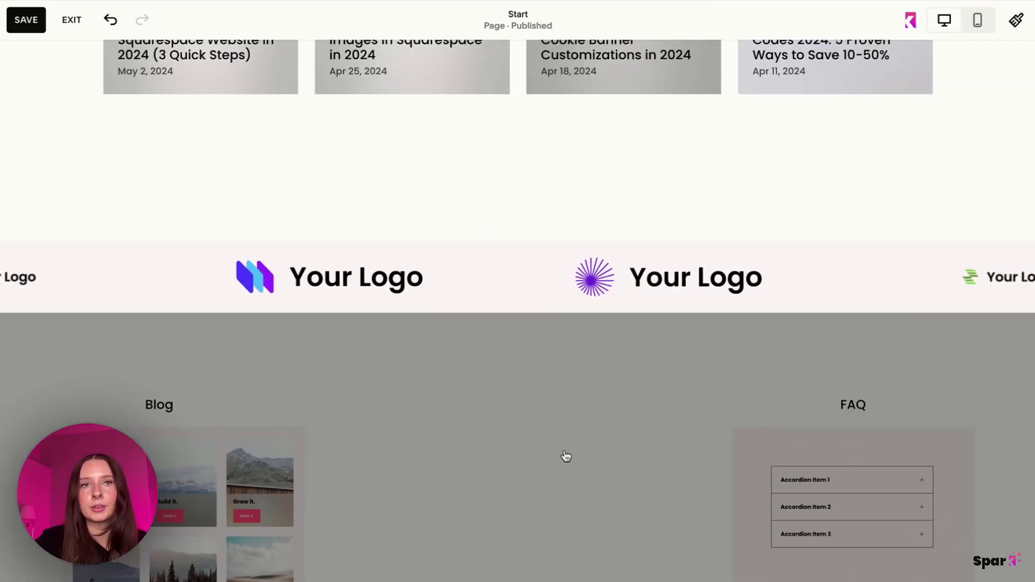
{"action": "mouse_move", "coordinate": [454, 277]}
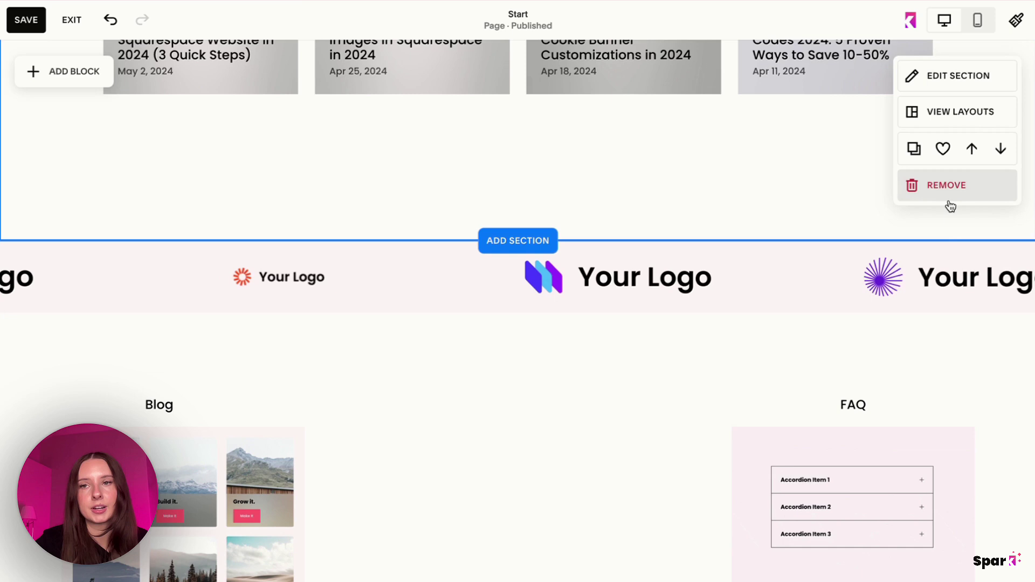
{"action": "left_click", "coordinate": [953, 279]}
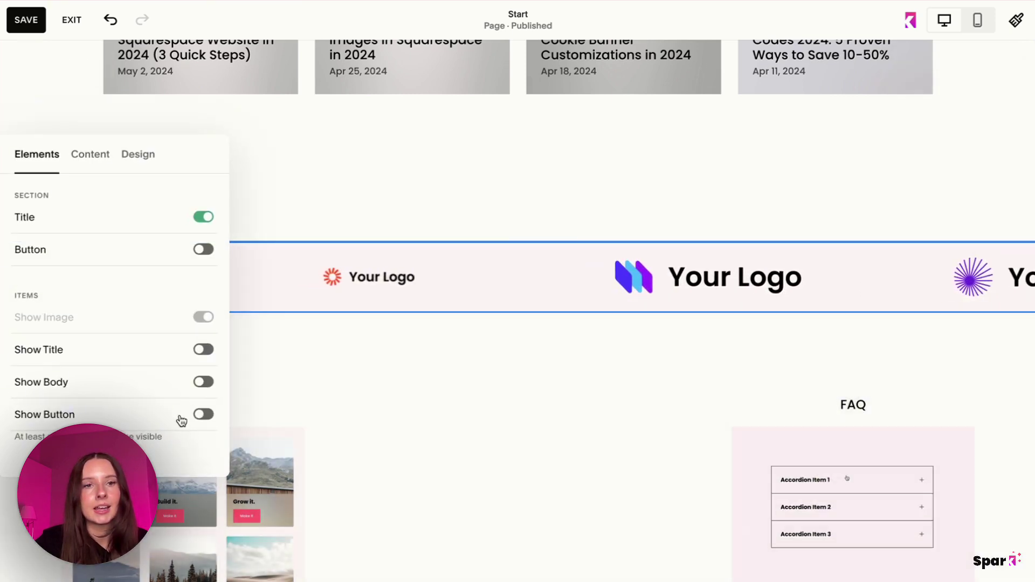
{"action": "left_click", "coordinate": [208, 418]}
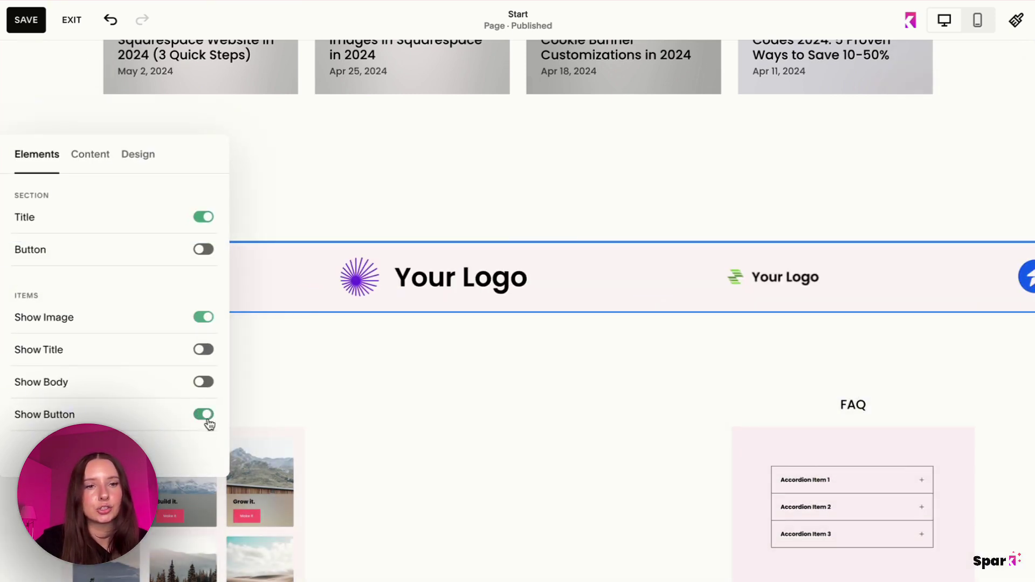
- Open the first logo item's details in the Content list
{"action": "scroll", "coordinate": [209, 425], "scroll_direction": "down", "scroll_amount": 1}
{"action": "left_click", "coordinate": [76, 105]}
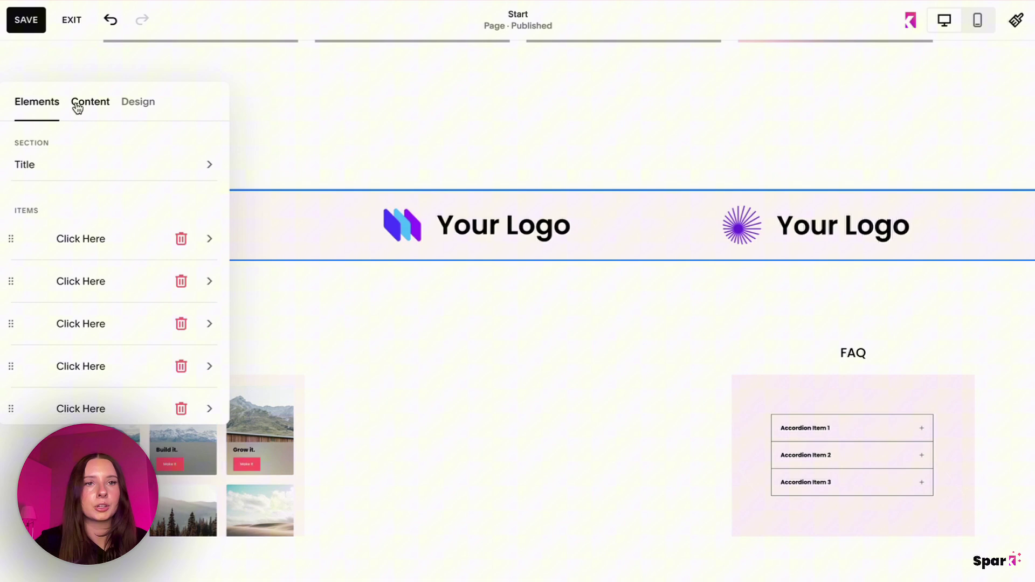
{"action": "left_click", "coordinate": [208, 239]}
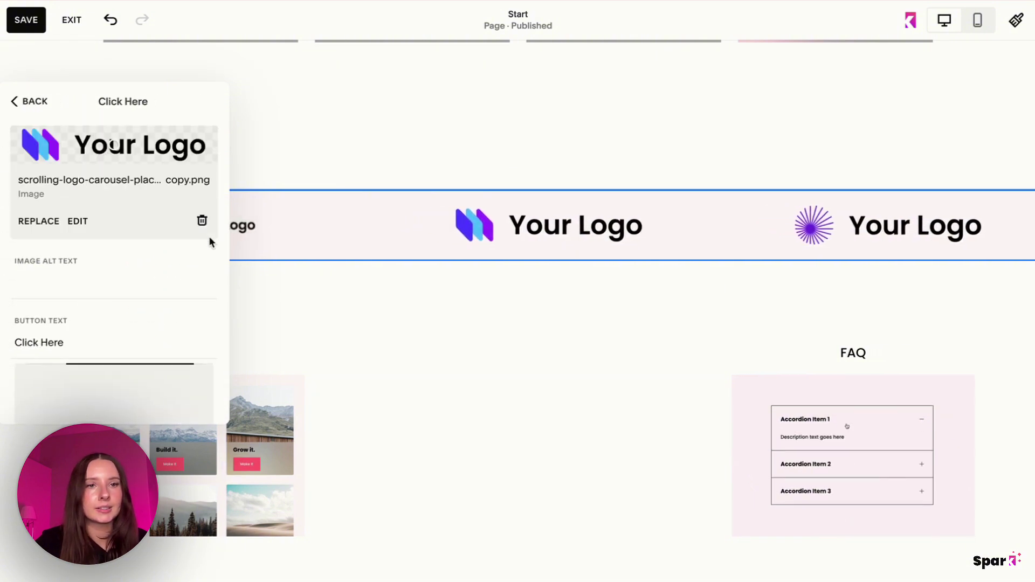
{"action": "scroll", "coordinate": [210, 242], "scroll_direction": "down", "scroll_amount": 1}
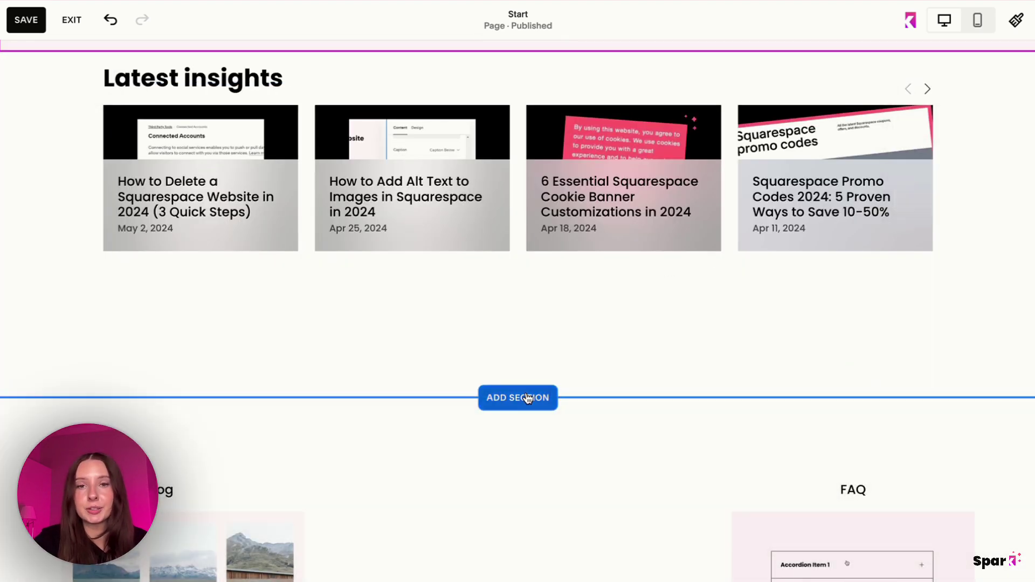
- Add the four-photo Our partners template below Latest insights and review its image items
{"action": "left_click", "coordinate": [529, 398]}
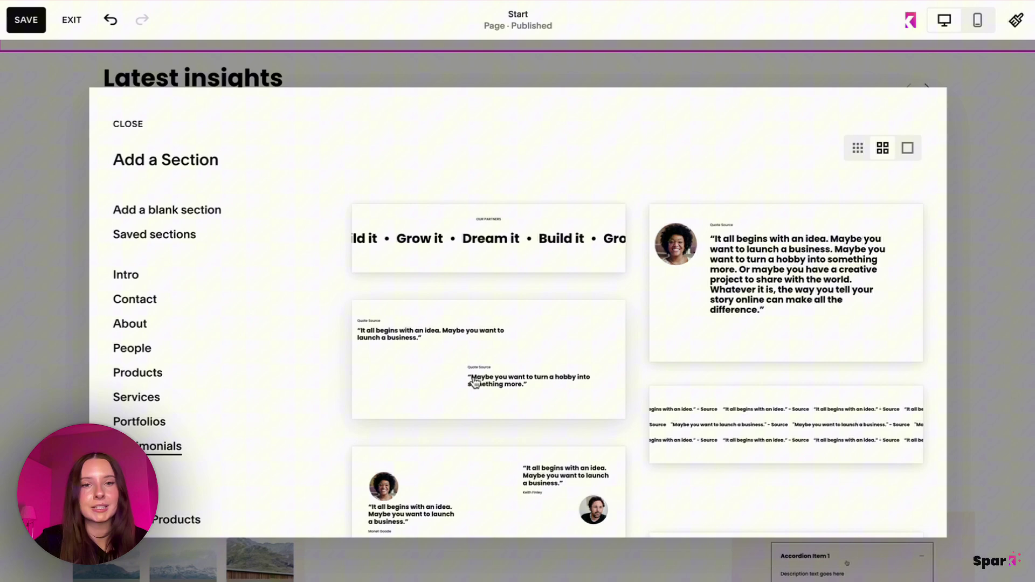
{"action": "scroll", "coordinate": [502, 391], "scroll_direction": "down", "scroll_amount": 10}
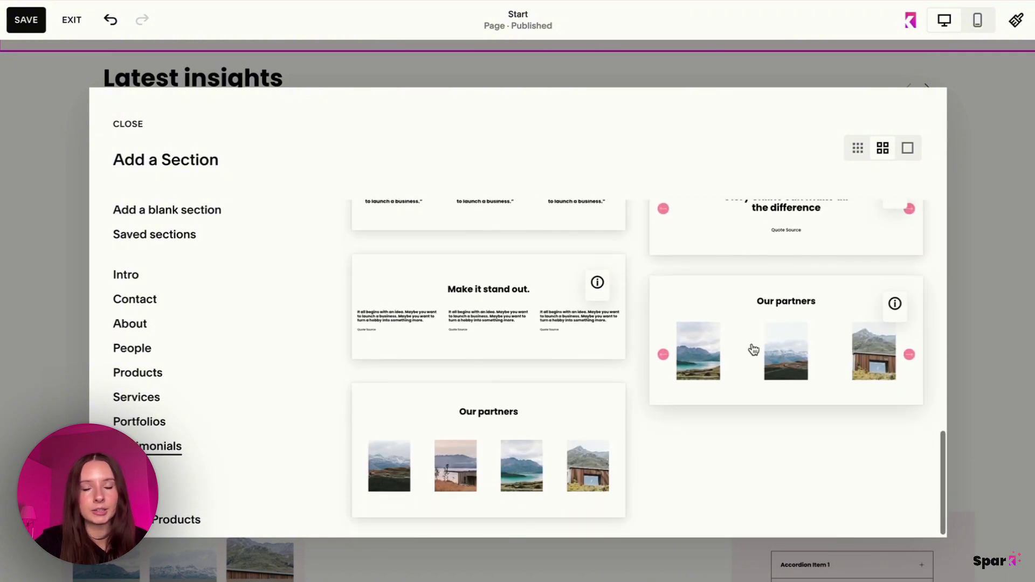
{"action": "left_click", "coordinate": [751, 351]}
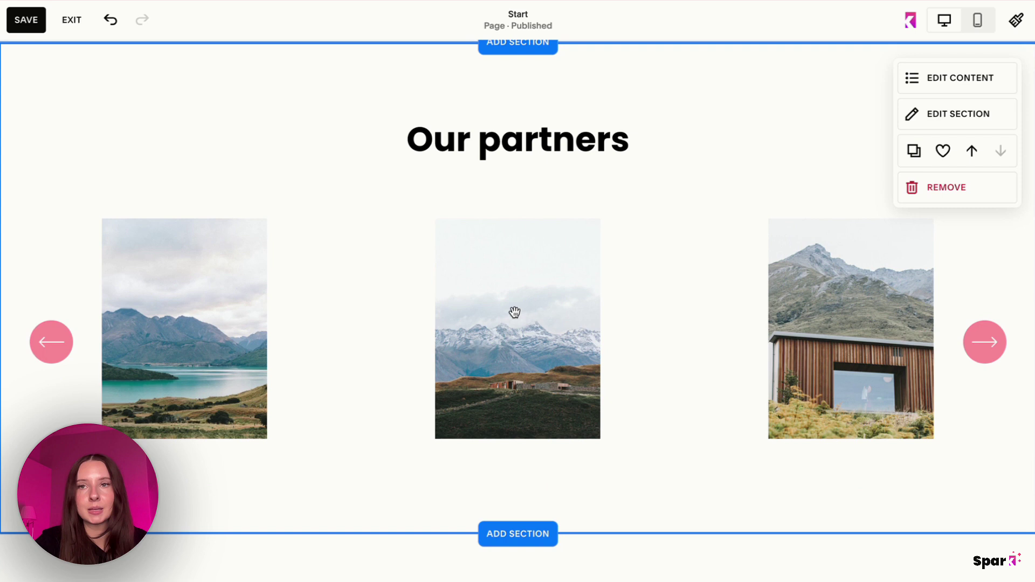
{"action": "left_click", "coordinate": [963, 78]}
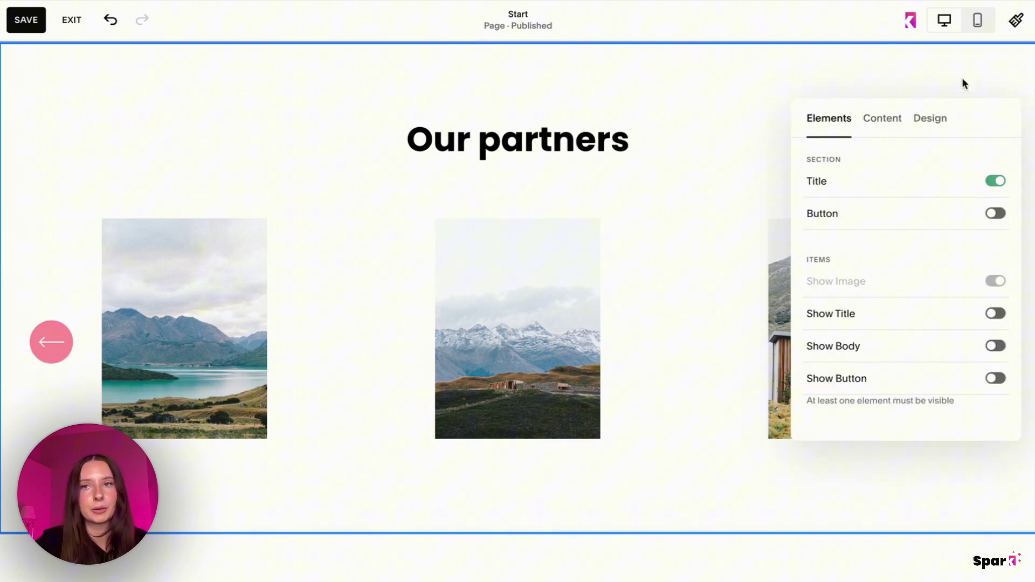
{"action": "left_click", "coordinate": [879, 125]}
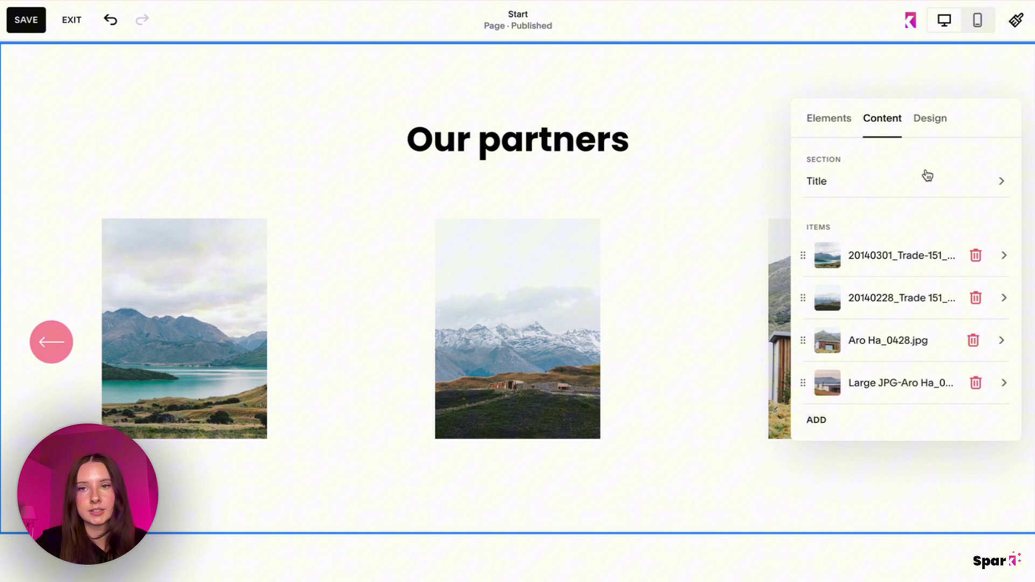
{"action": "left_click", "coordinate": [735, 141]}
- In Spark's Lists & carousel, enable Scrolling logo carousel for the partners section and clear its background colour
{"action": "left_click", "coordinate": [911, 21]}
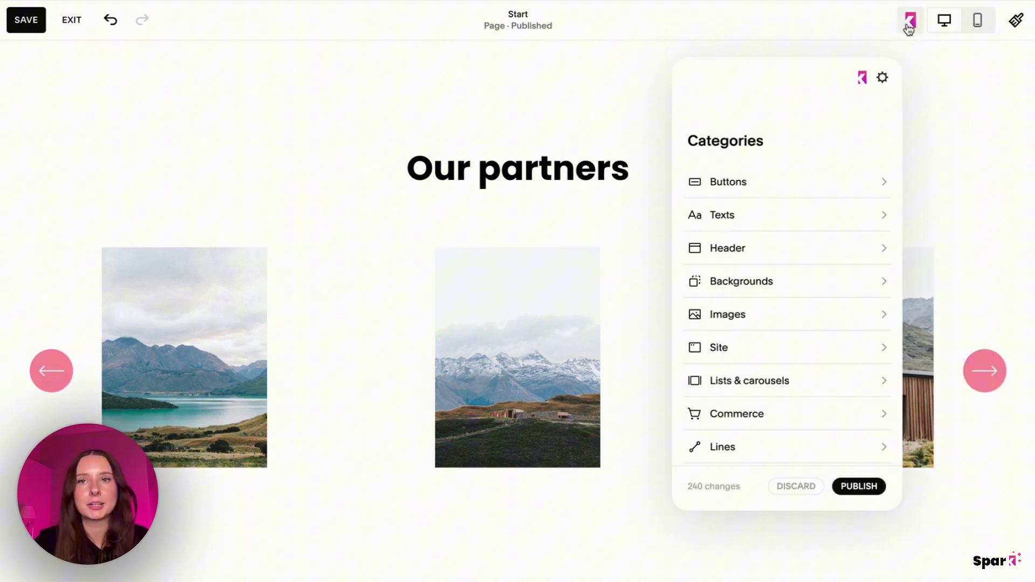
{"action": "left_click", "coordinate": [587, 262]}
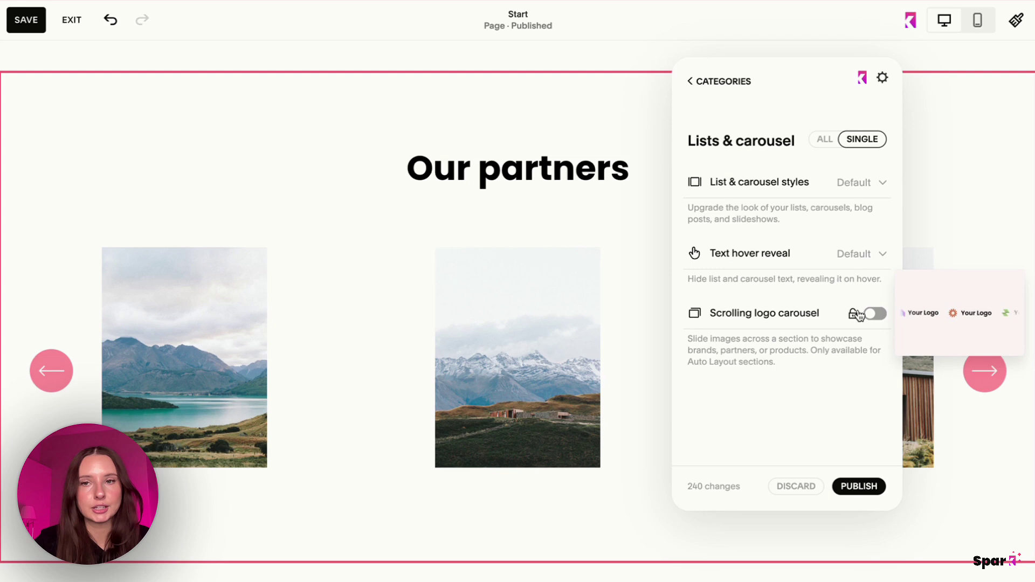
{"action": "left_click", "coordinate": [873, 314]}
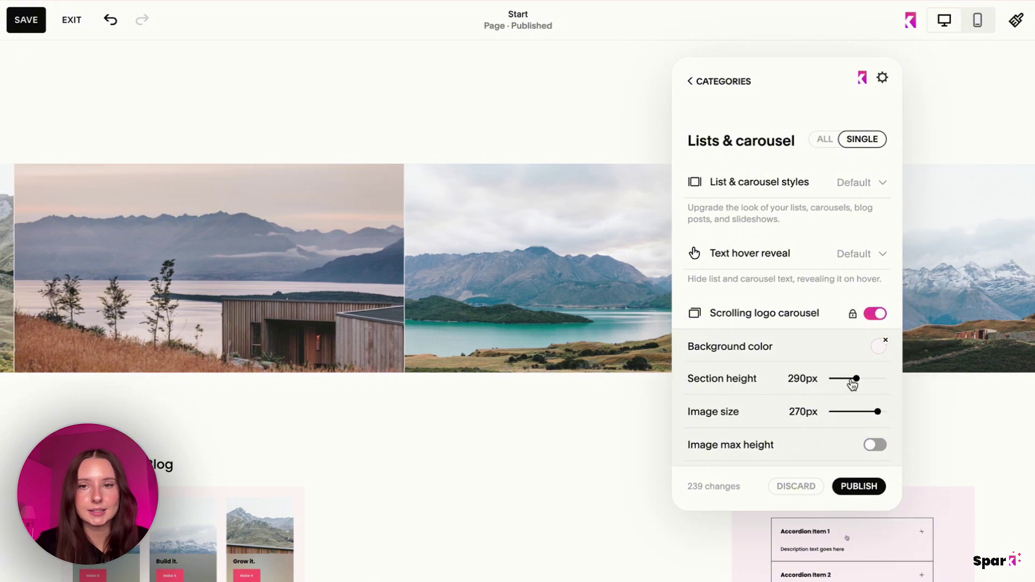
{"action": "left_click", "coordinate": [885, 340]}
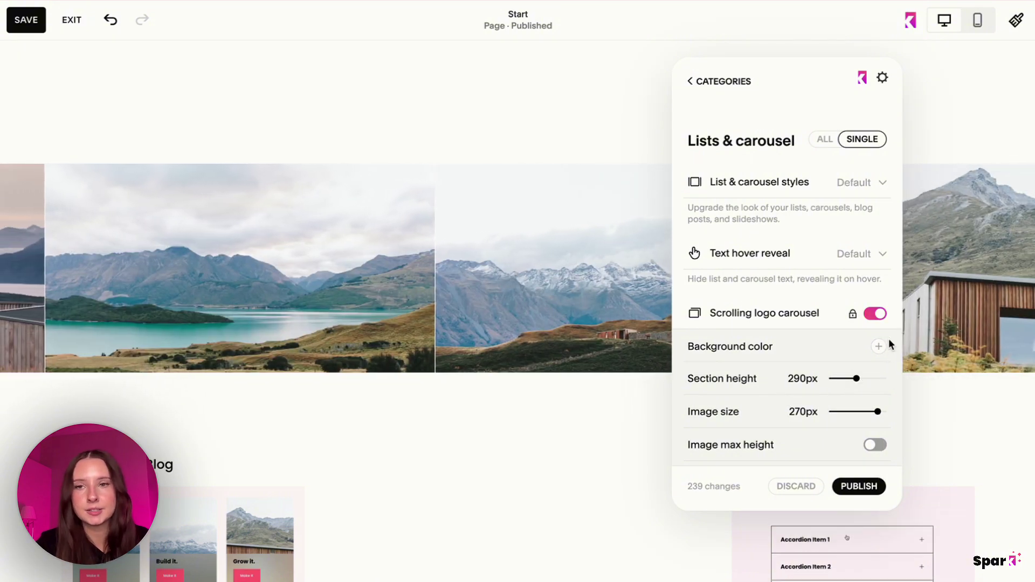
- Set section height 310px, Spacing None, Direction Left and Speed Medium for the photo carousel
{"action": "left_click_drag", "start_coordinate": [856, 379], "coordinate": [860, 378]}
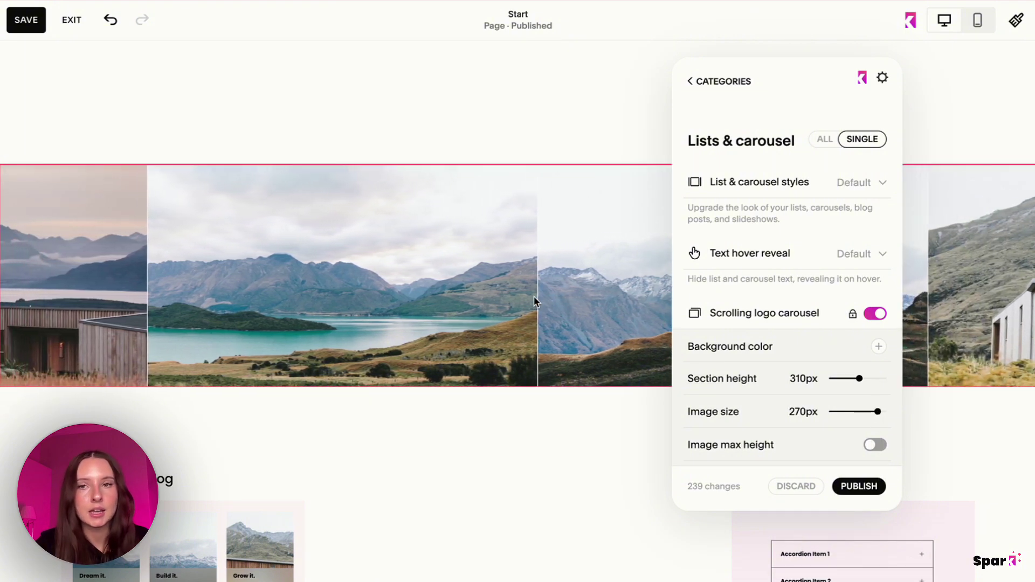
{"action": "scroll", "coordinate": [836, 377], "scroll_direction": "down", "scroll_amount": 3}
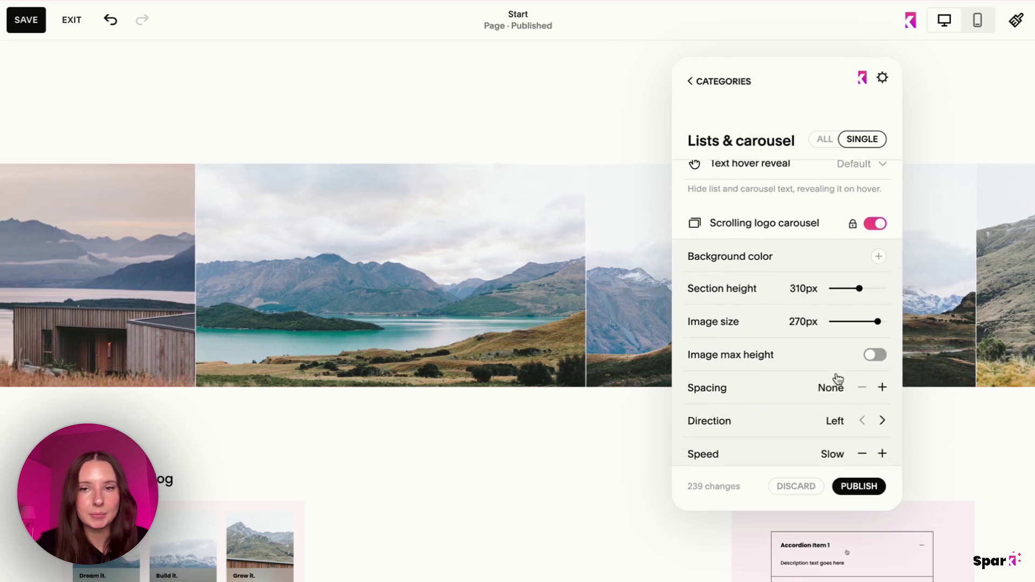
{"action": "left_click", "coordinate": [882, 355]}
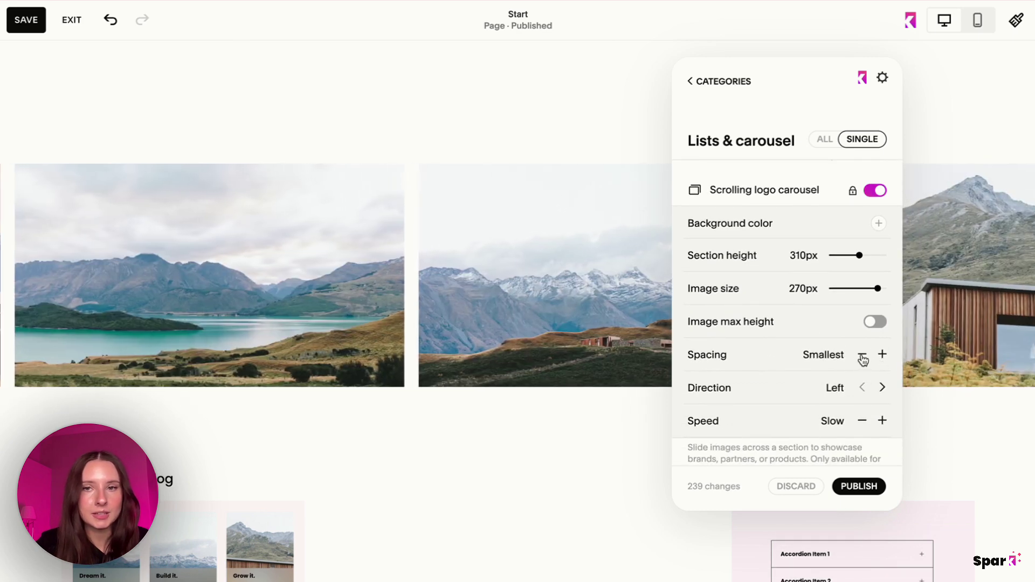
{"action": "left_click", "coordinate": [862, 356]}
{"action": "left_click", "coordinate": [882, 356]}
{"action": "left_click", "coordinate": [881, 356]}
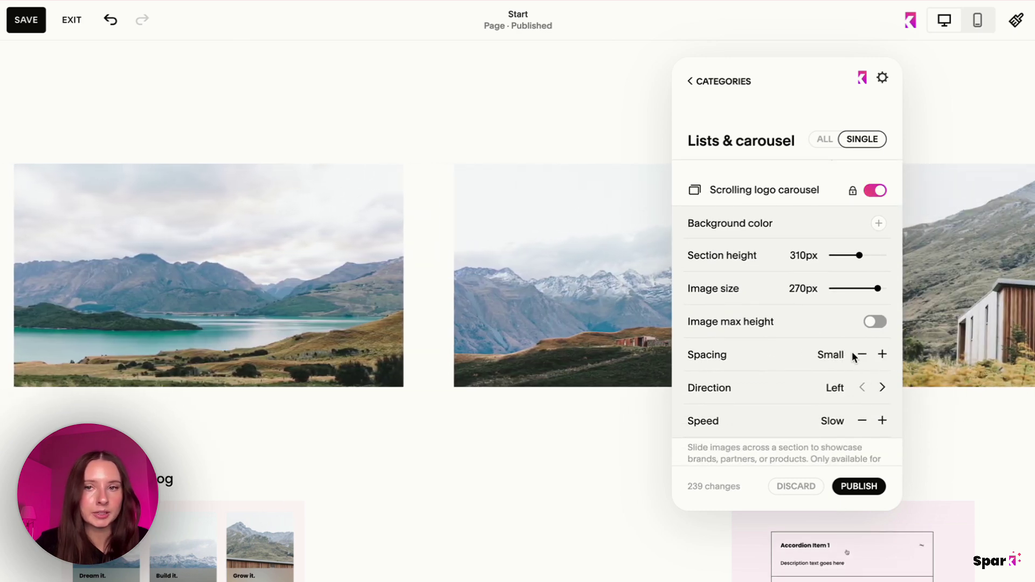
{"action": "left_click", "coordinate": [862, 355]}
{"action": "left_click", "coordinate": [862, 355]}
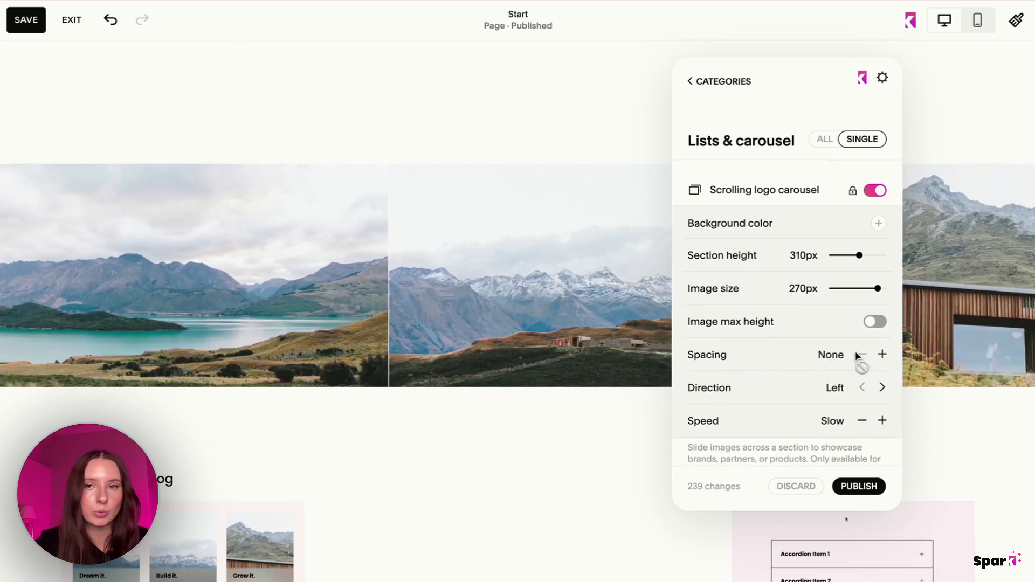
{"action": "left_click", "coordinate": [882, 387]}
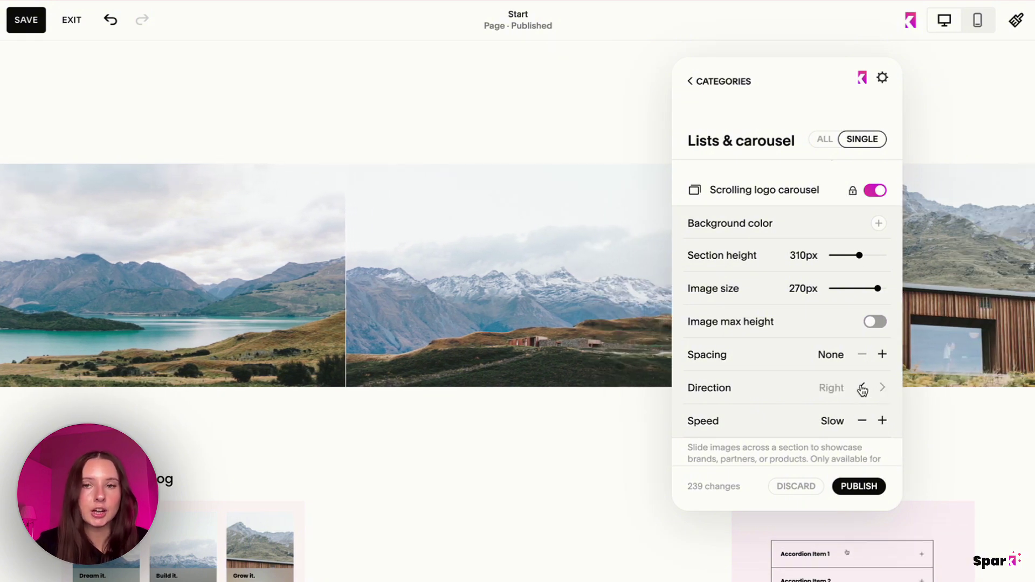
{"action": "left_click", "coordinate": [863, 388]}
{"action": "left_click", "coordinate": [881, 422]}
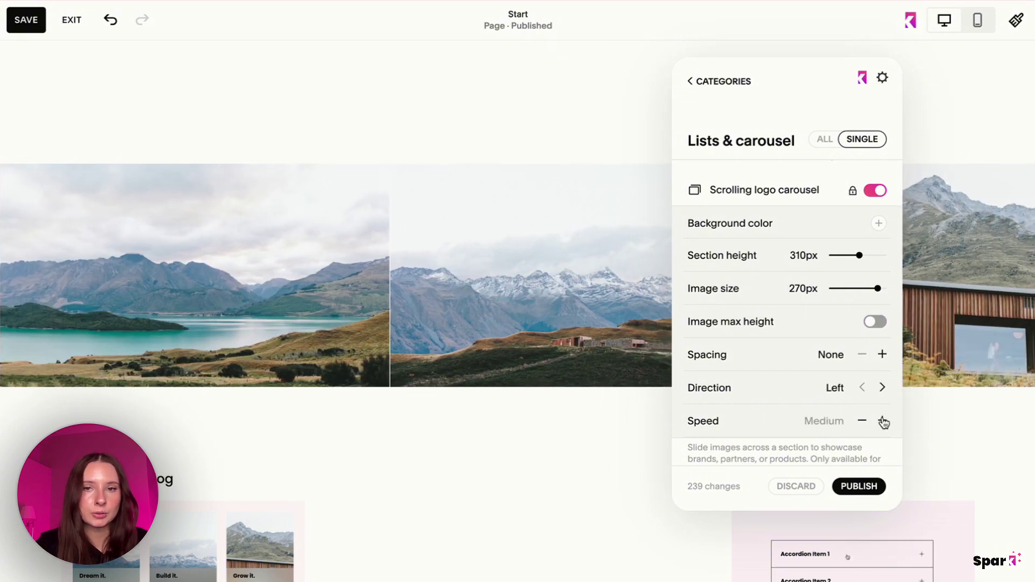